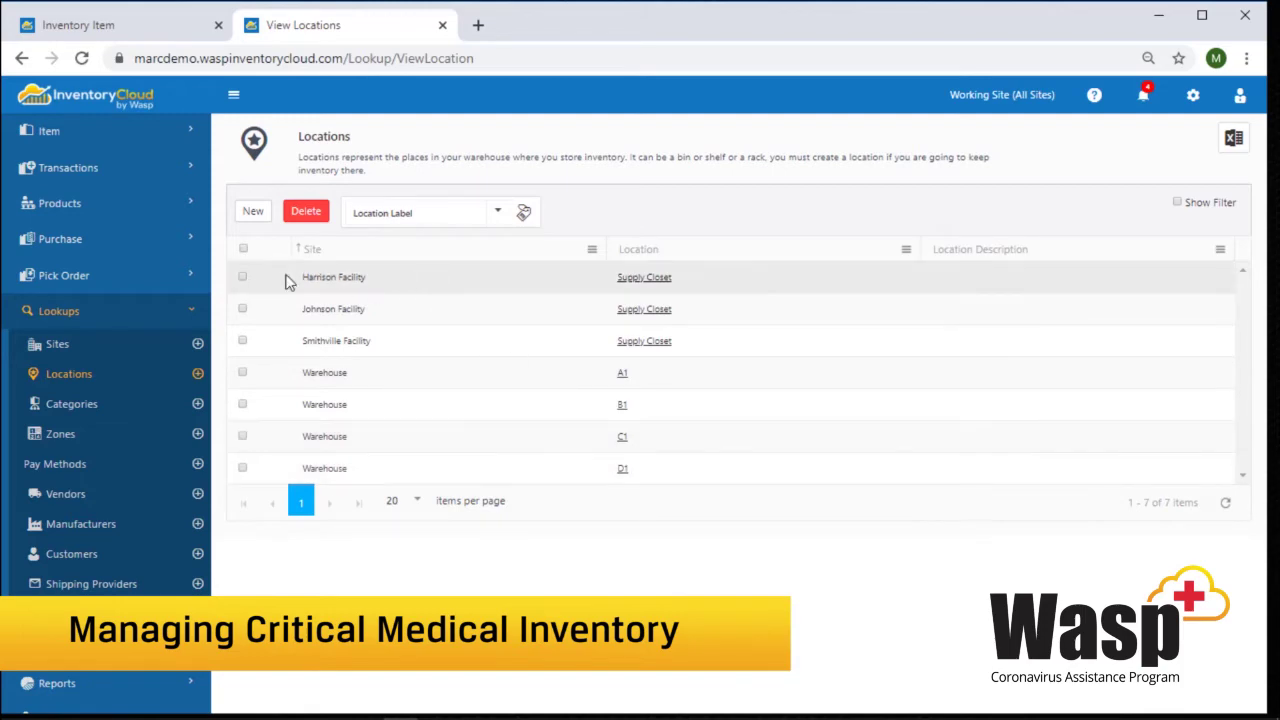
- Start a new location record and assign it to the Johnson Facility site
click(244, 209)
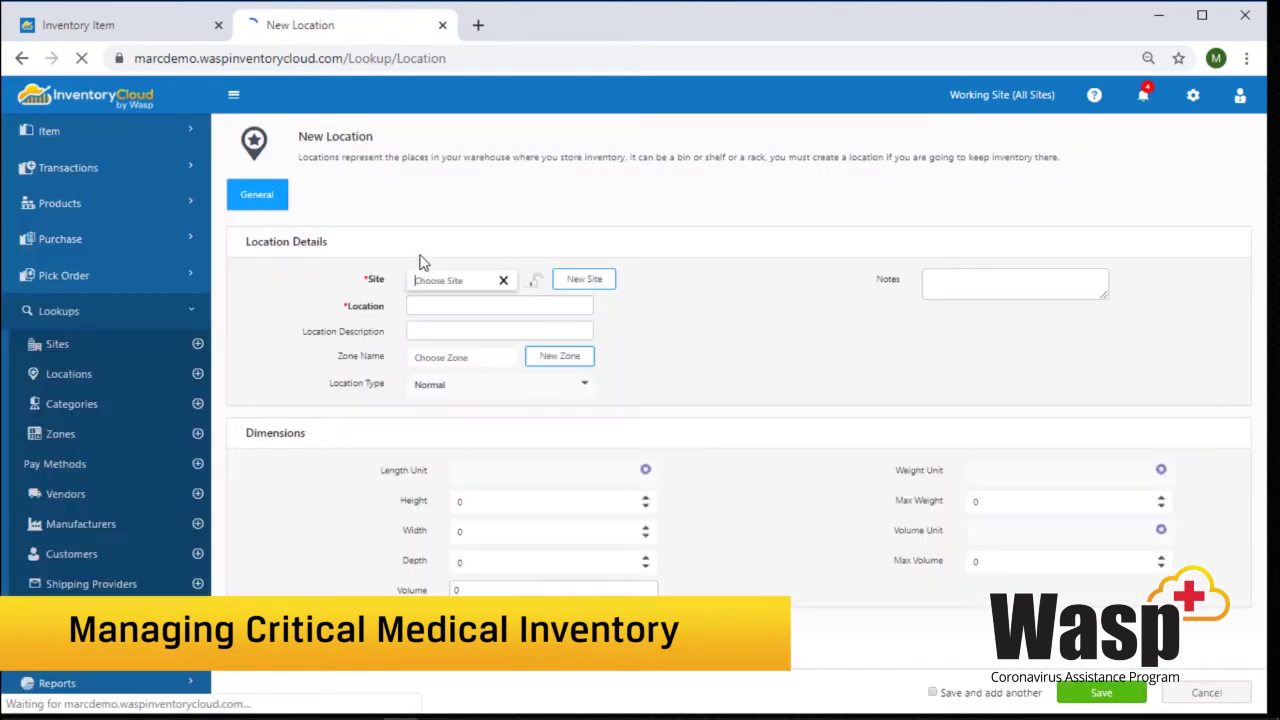
click(437, 279)
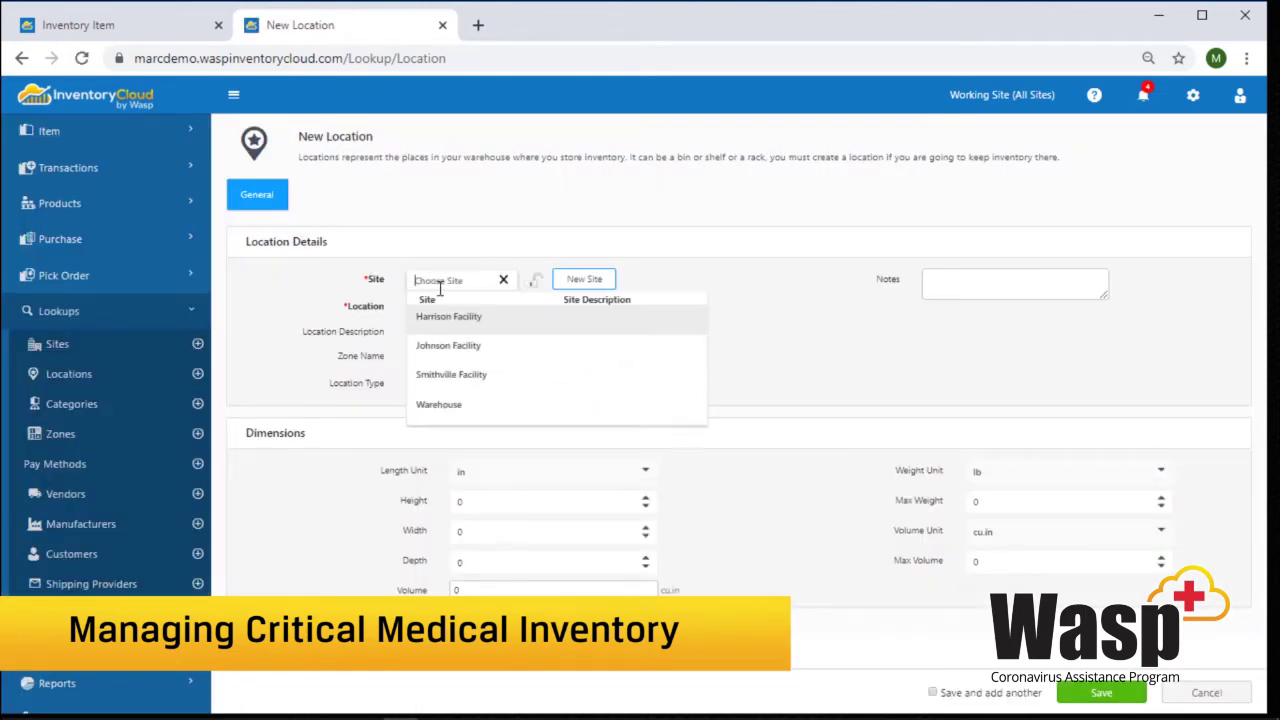
click(447, 346)
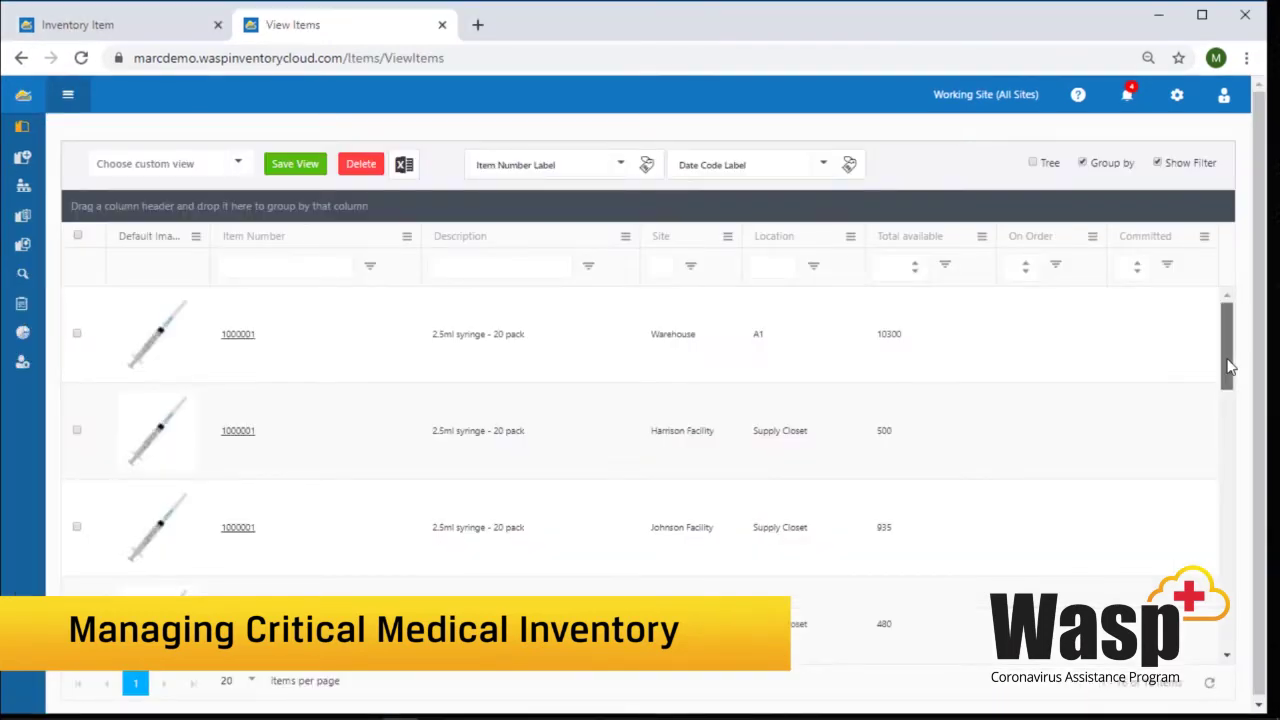
- Browse the inventory item list and open the N95 Masks item stocked at Smithville Facility
scroll(1230, 383, down, 1)
drag(1230, 383, 1240, 586)
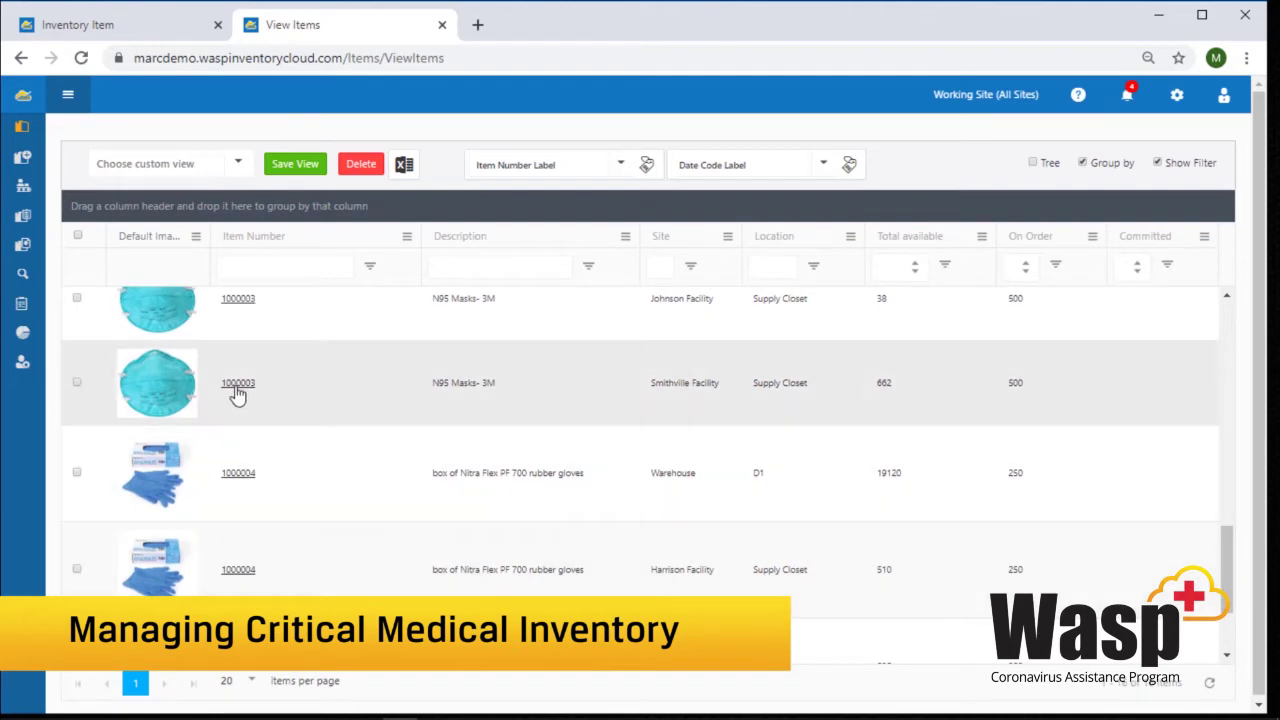
click(237, 394)
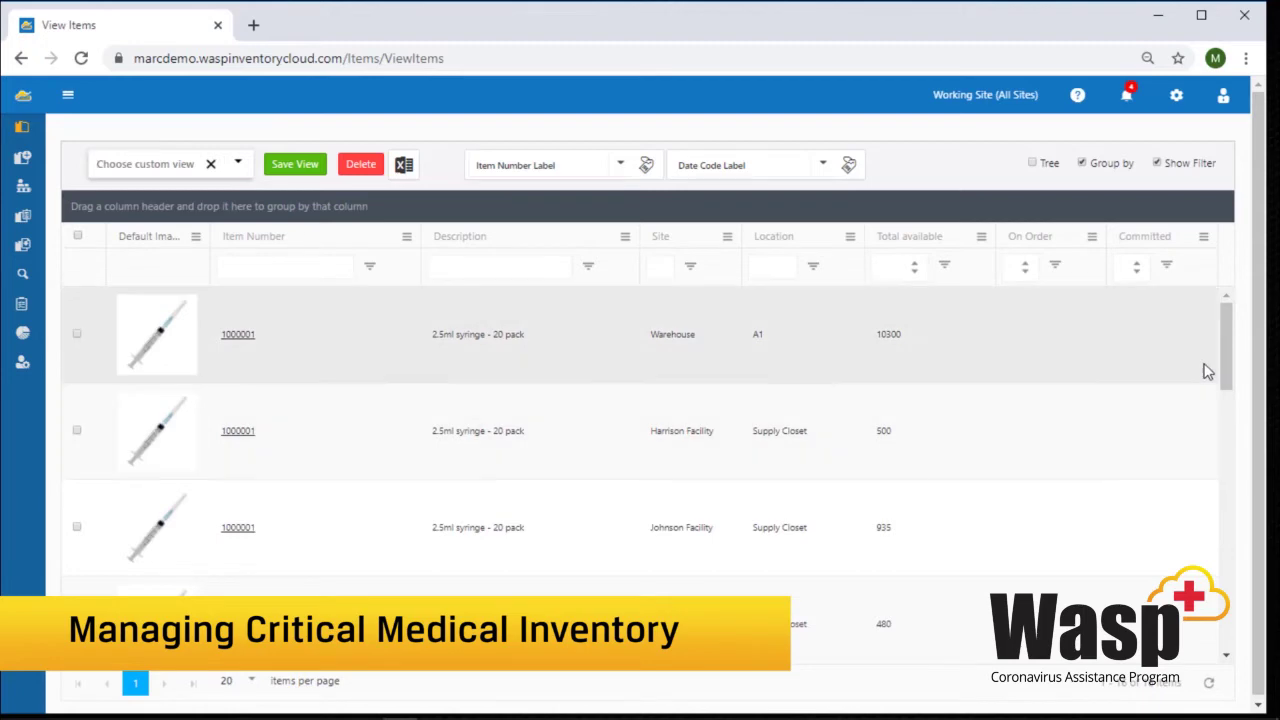
- Open the rubber gloves item stocked at Harrison Facility from the item list and review its general details and location settings
drag(1230, 362, 1219, 425)
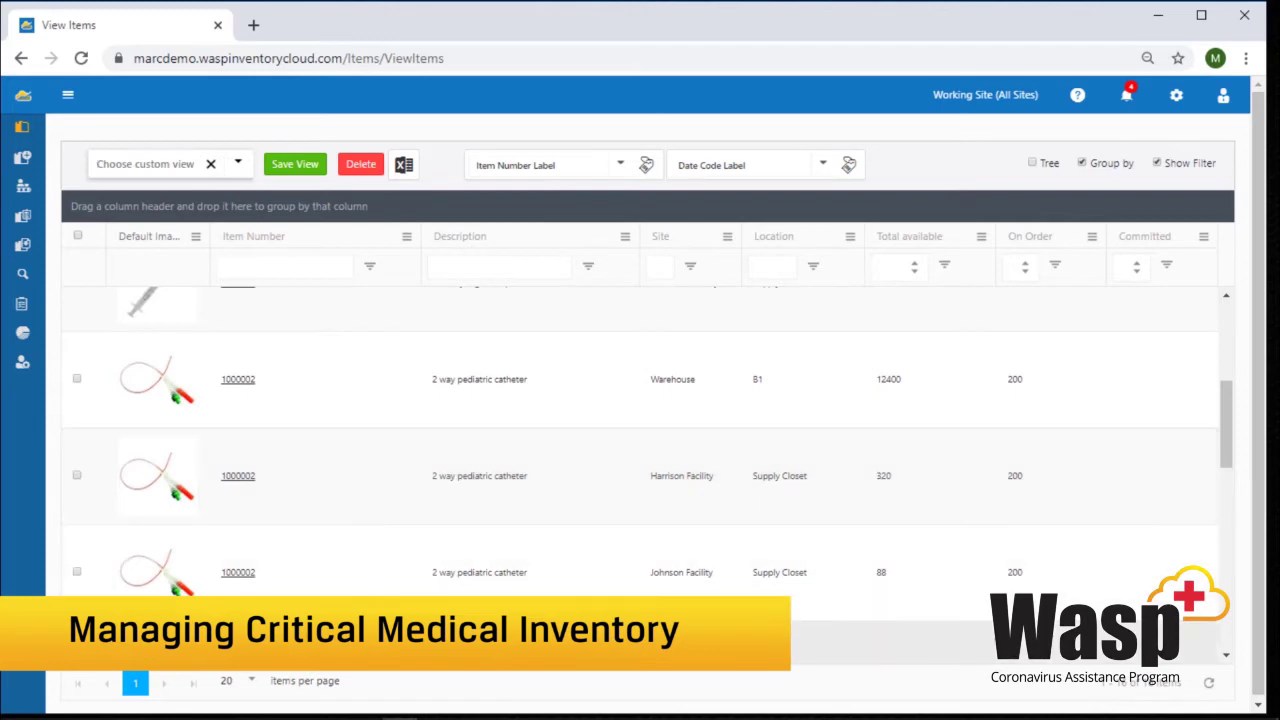
drag(1222, 424, 1206, 597)
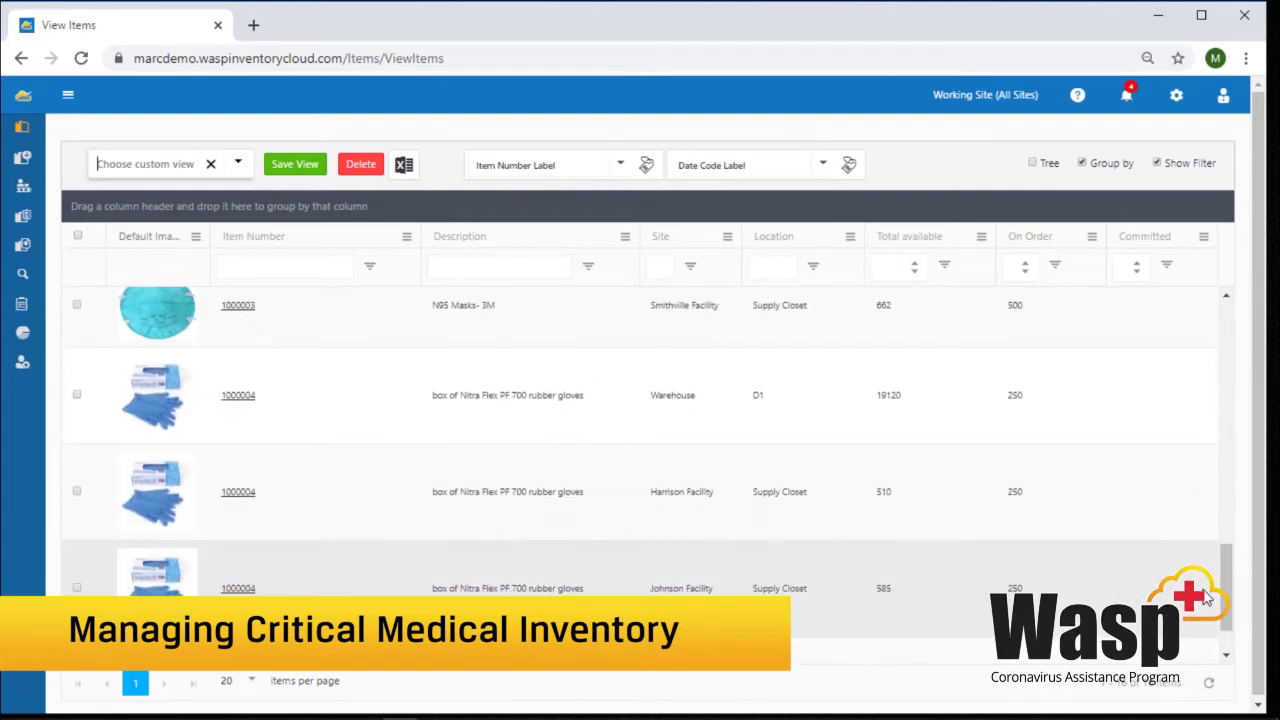
click(240, 491)
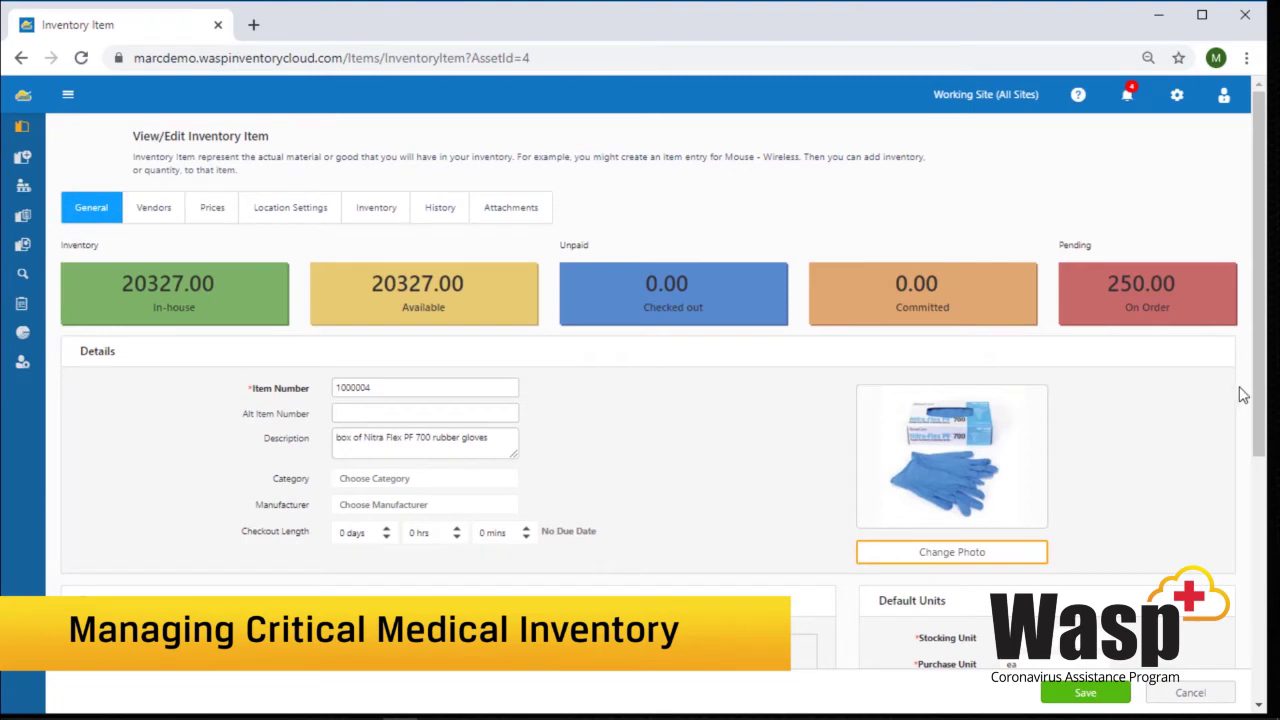
drag(1261, 405, 1261, 509)
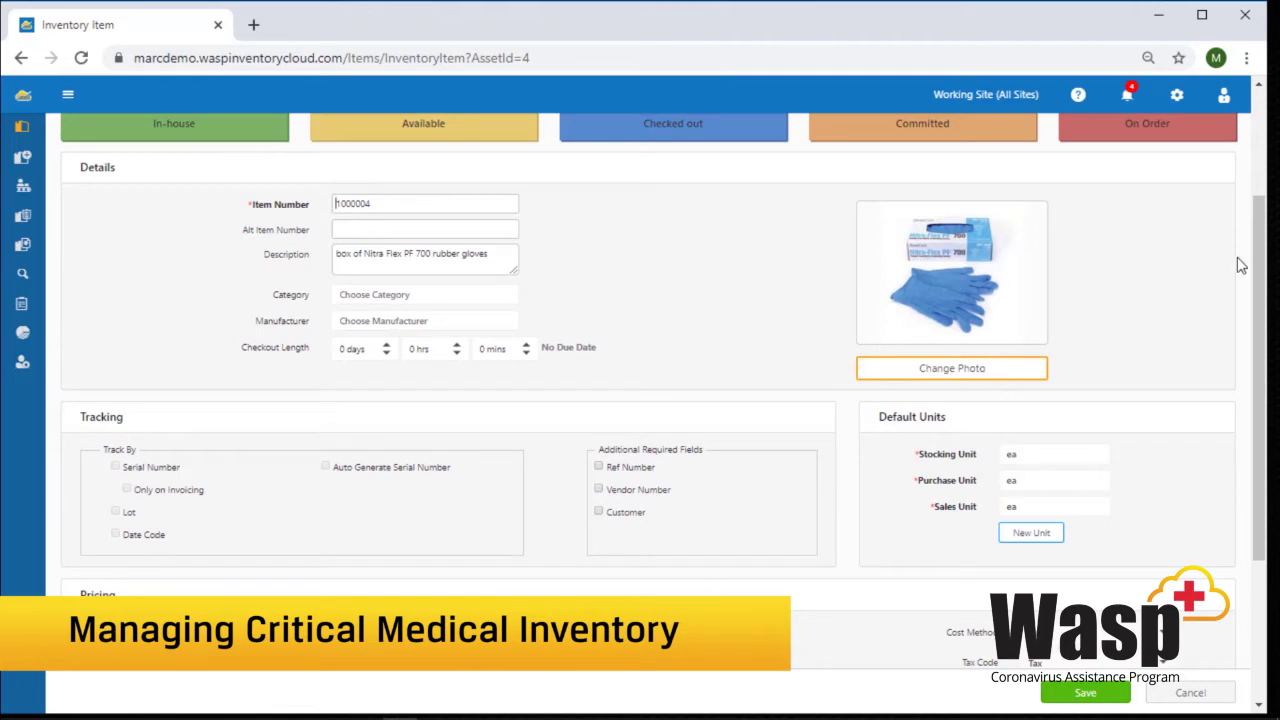
drag(1268, 280, 1266, 174)
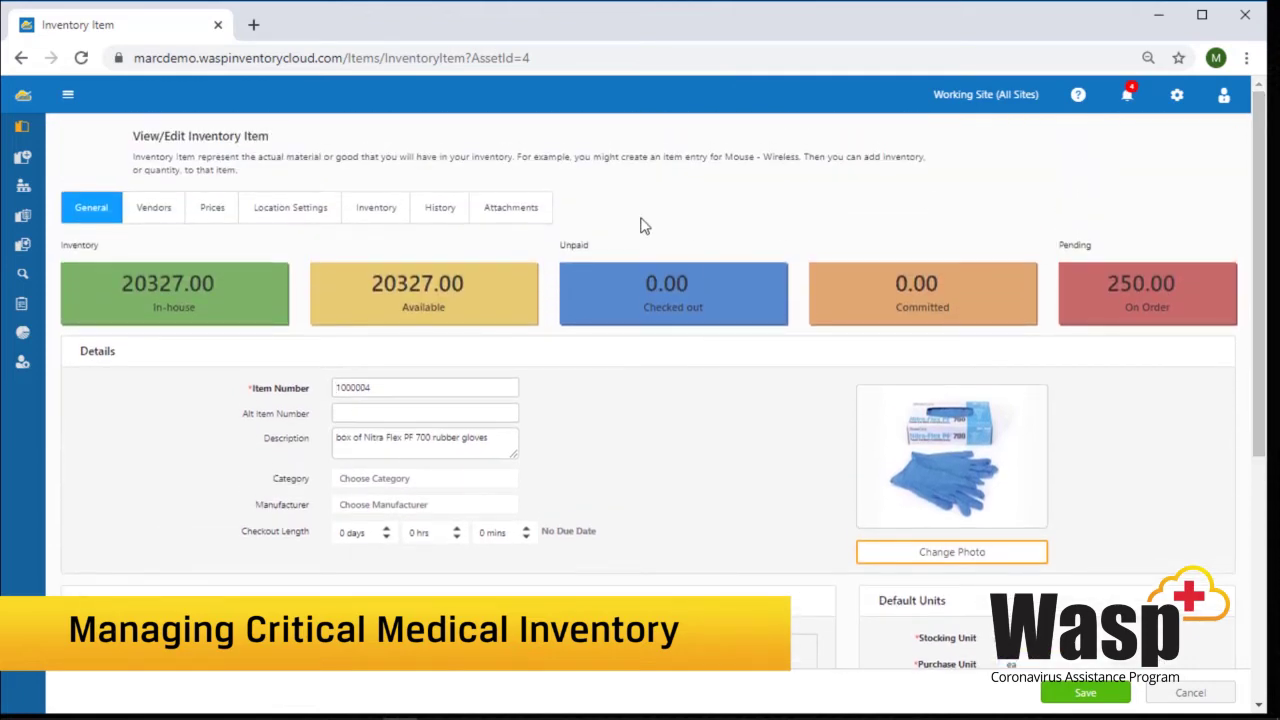
click(314, 222)
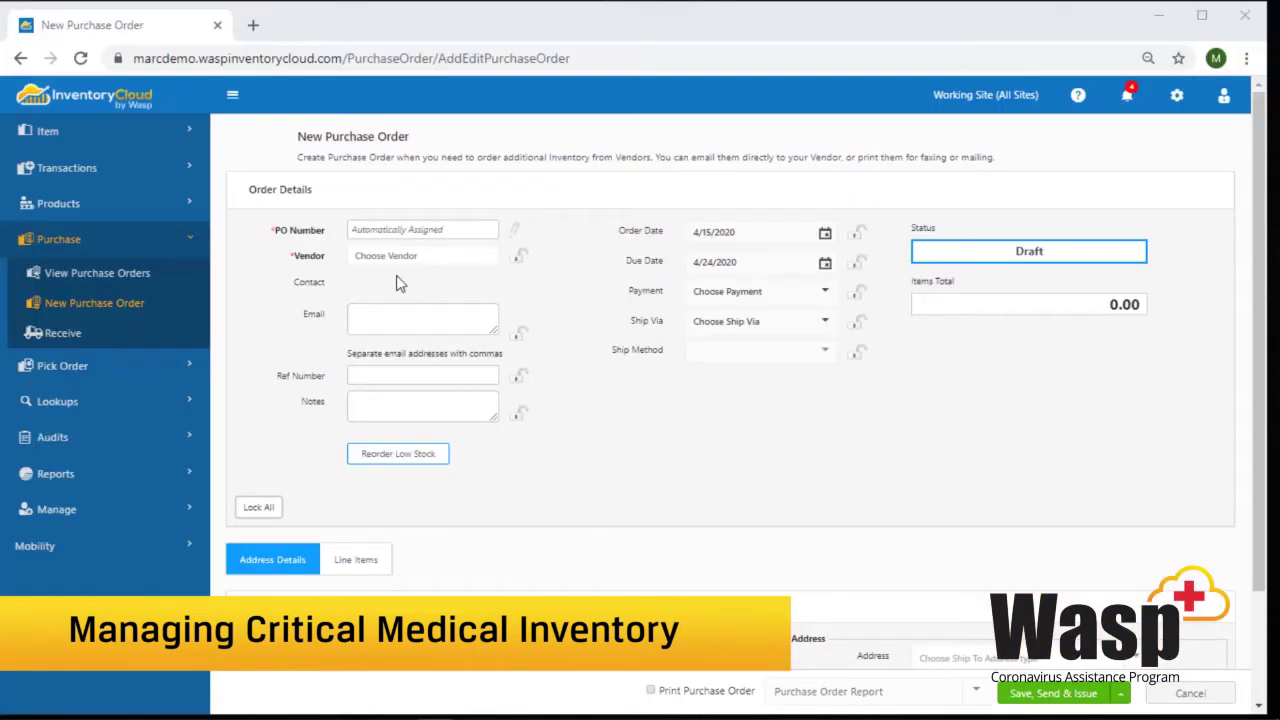
- Choose Acme Medical Supplies as the purchase order's vendor and add low-stock reorders for the Warehouse B1 pediatric catheters and Warehouse C1 N95 masks
click(396, 262)
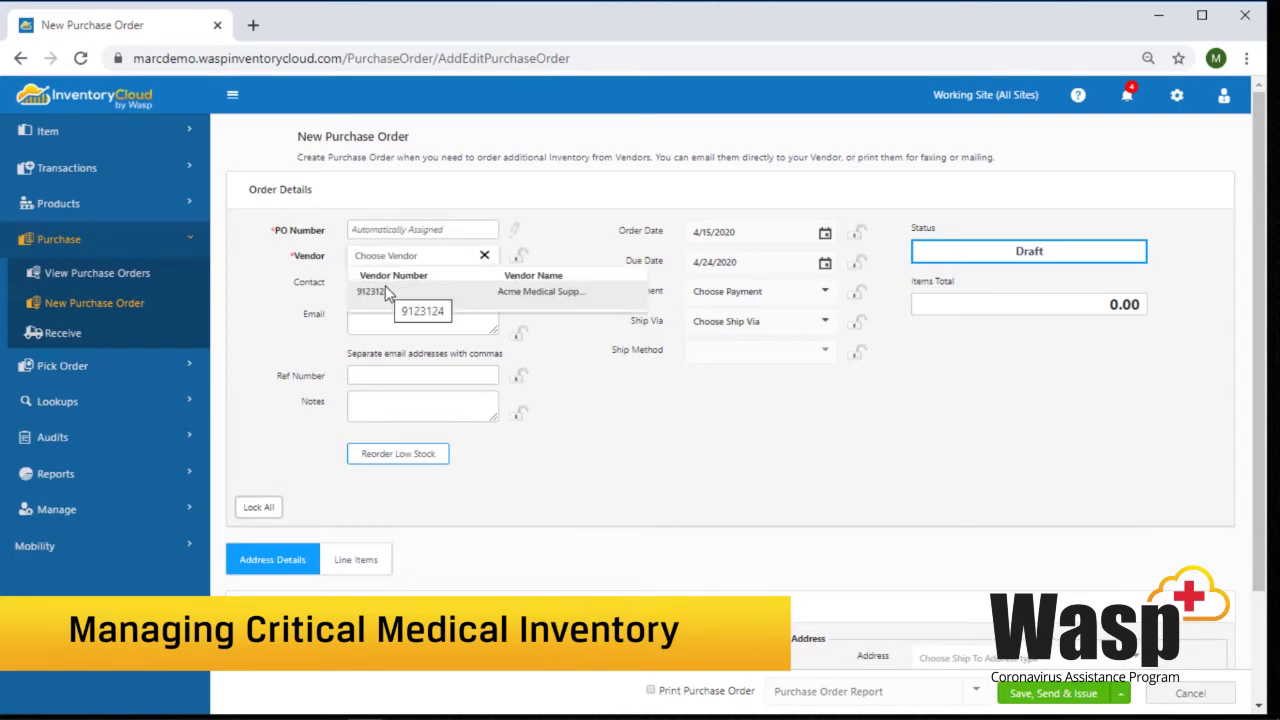
click(388, 292)
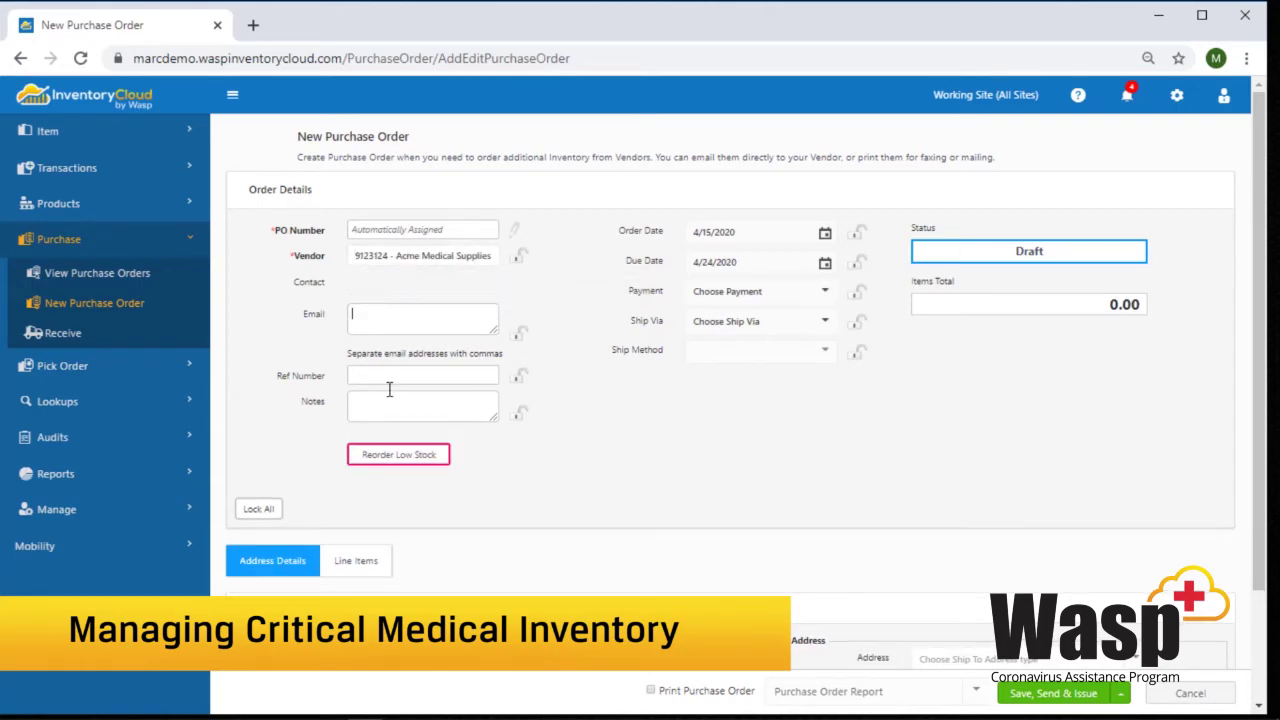
click(399, 462)
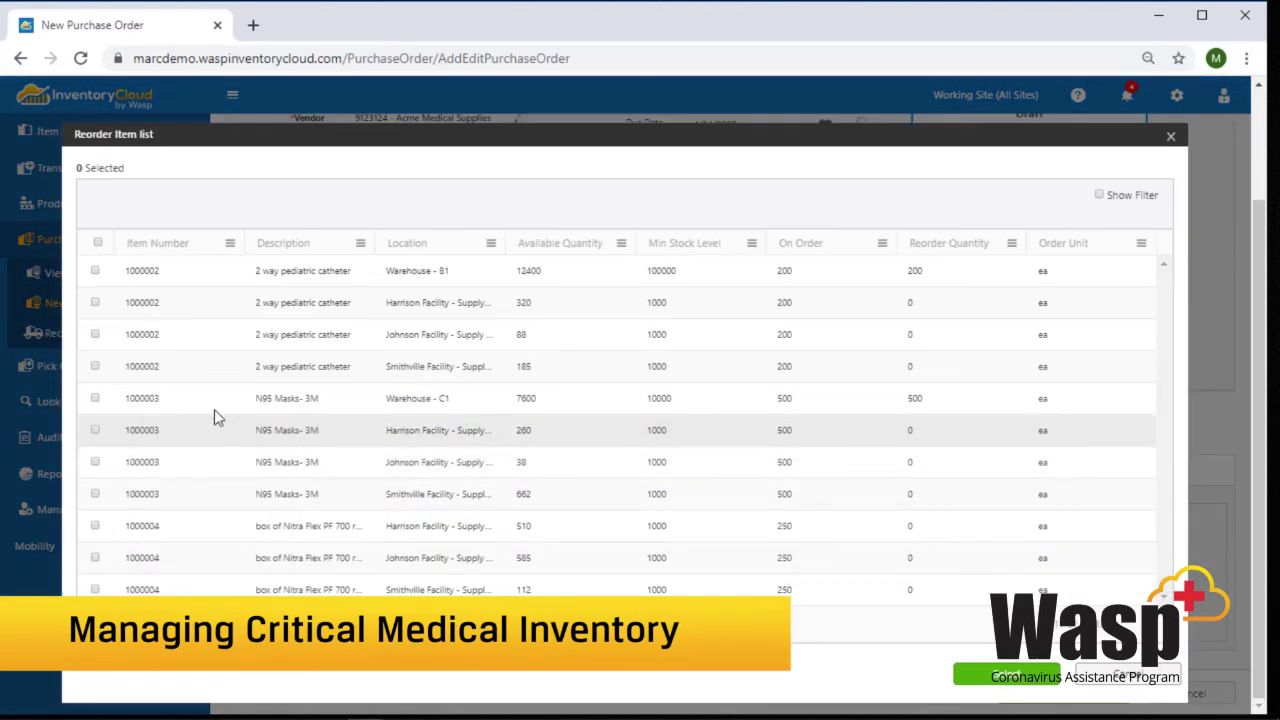
click(95, 270)
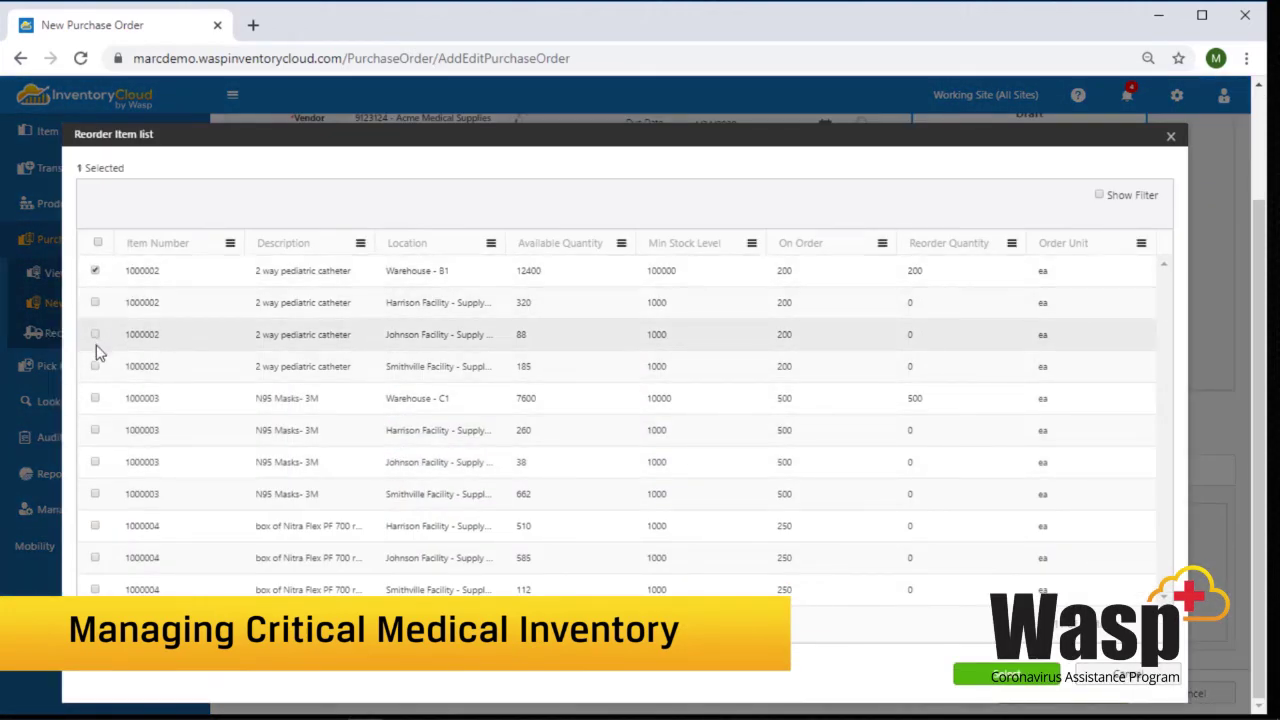
click(95, 398)
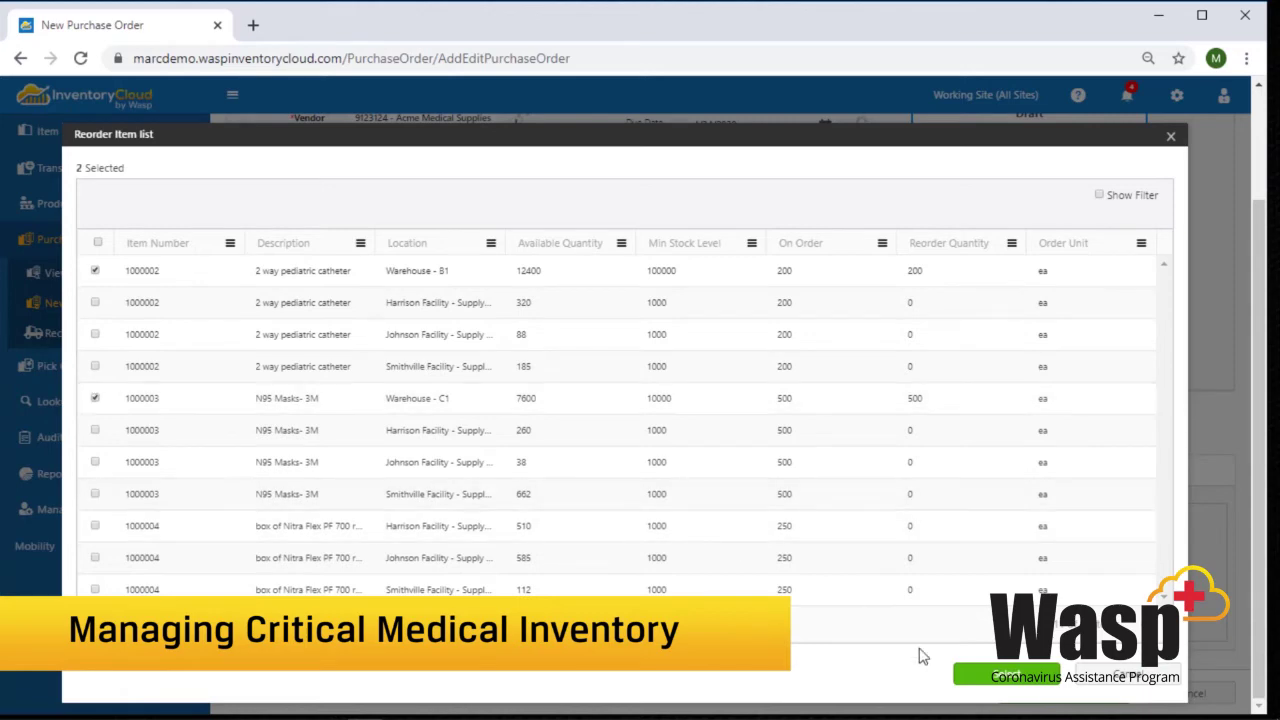
click(980, 670)
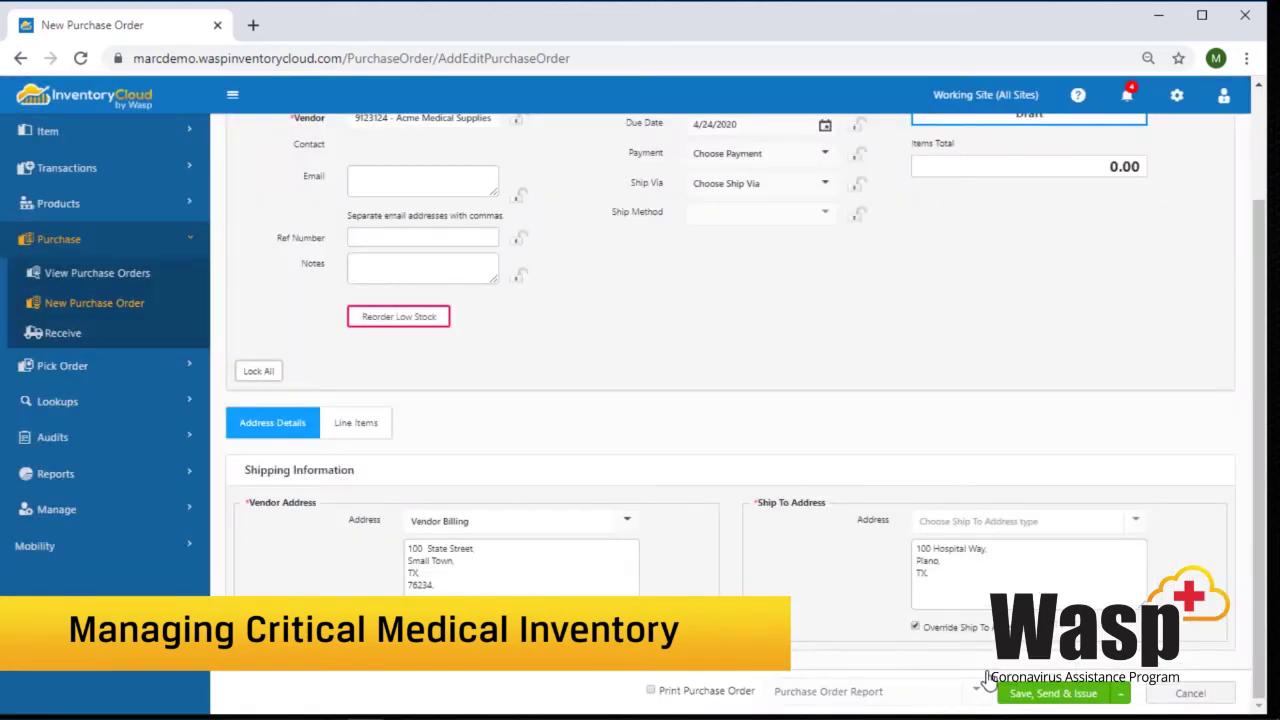
- Review the purchase order's line items, then save, send and issue the order and go to the purchase orders list
click(370, 433)
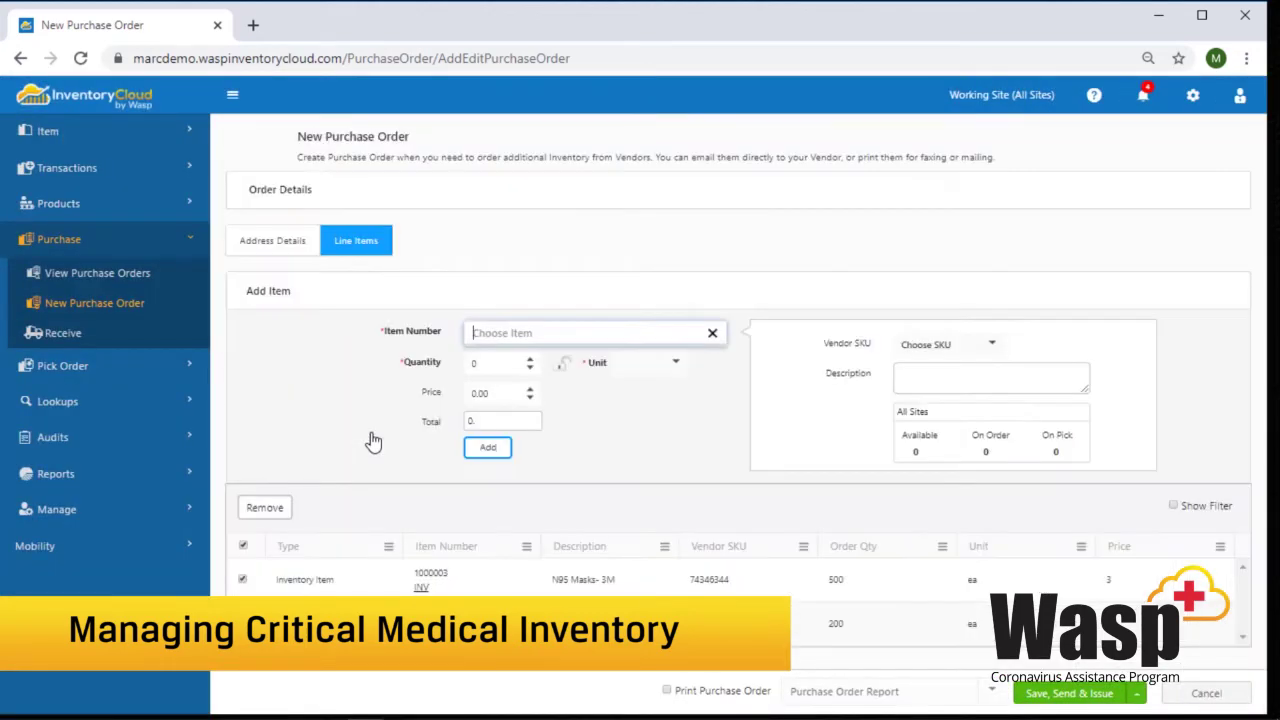
click(1048, 694)
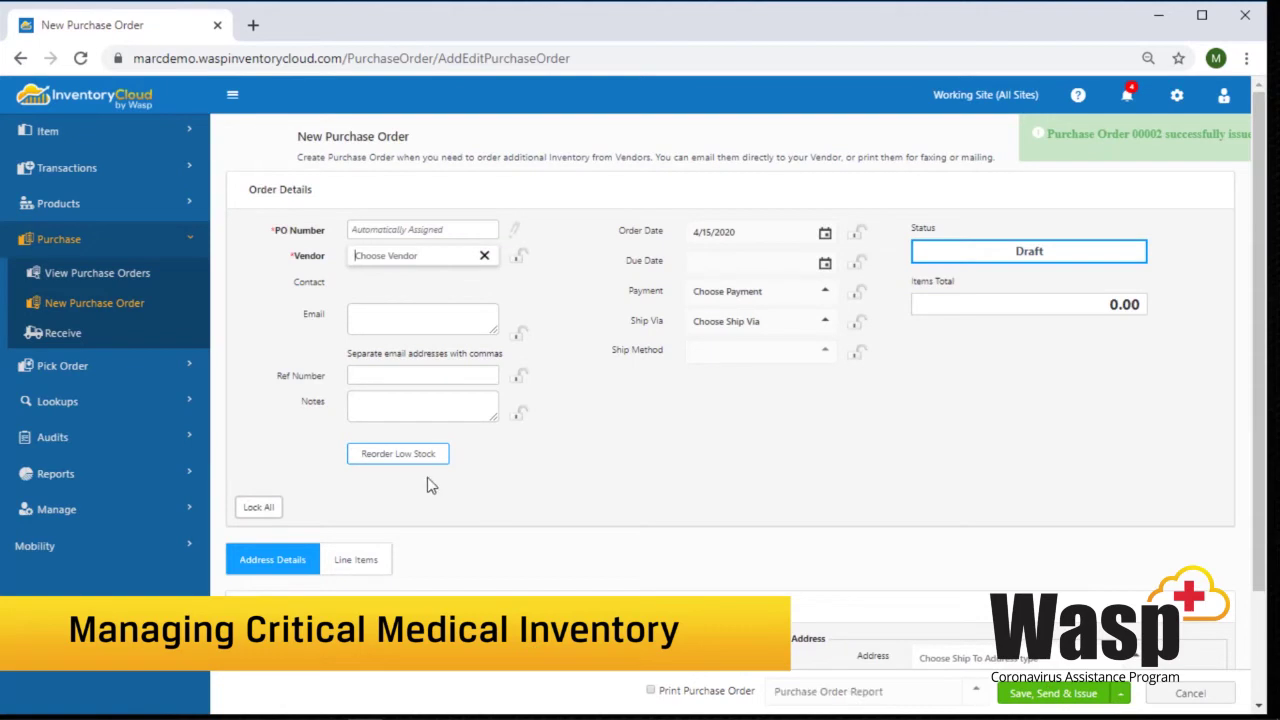
click(76, 284)
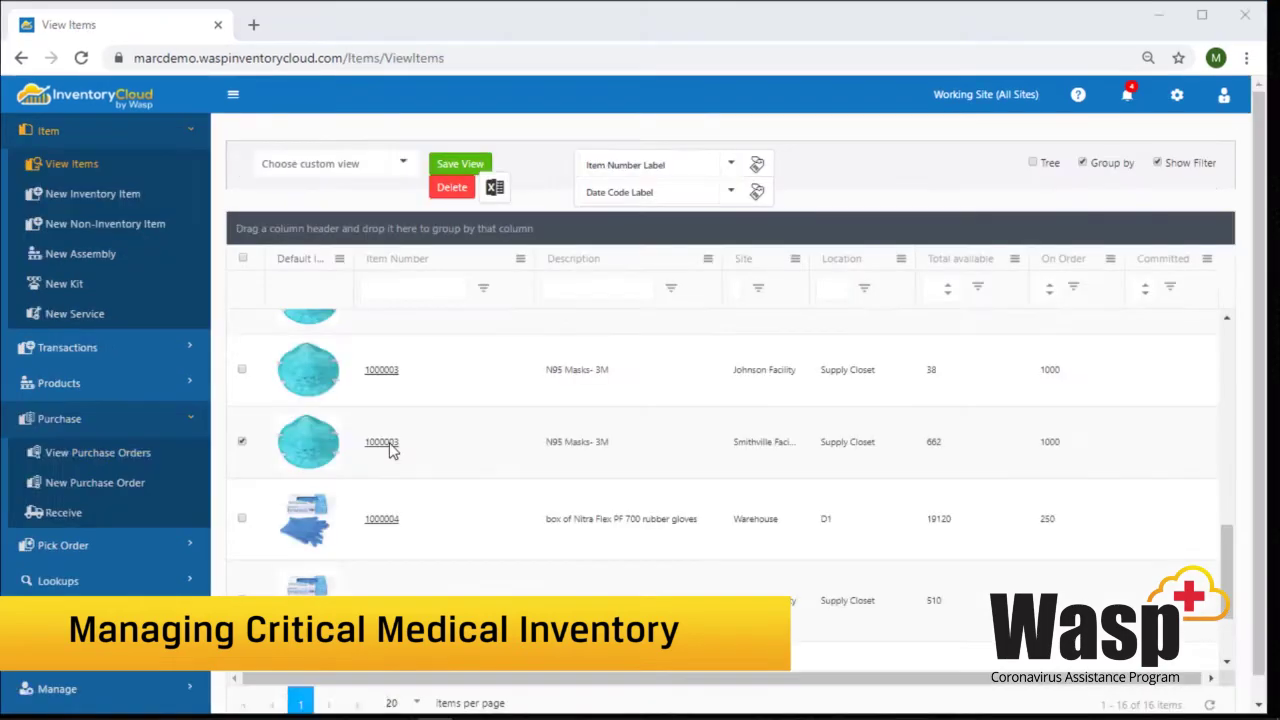
- Set up a move of 100 N95 Masks from the Smithville Facility Supply Closet to the Harrison Facility Supply Closet and update the line
right_click(389, 451)
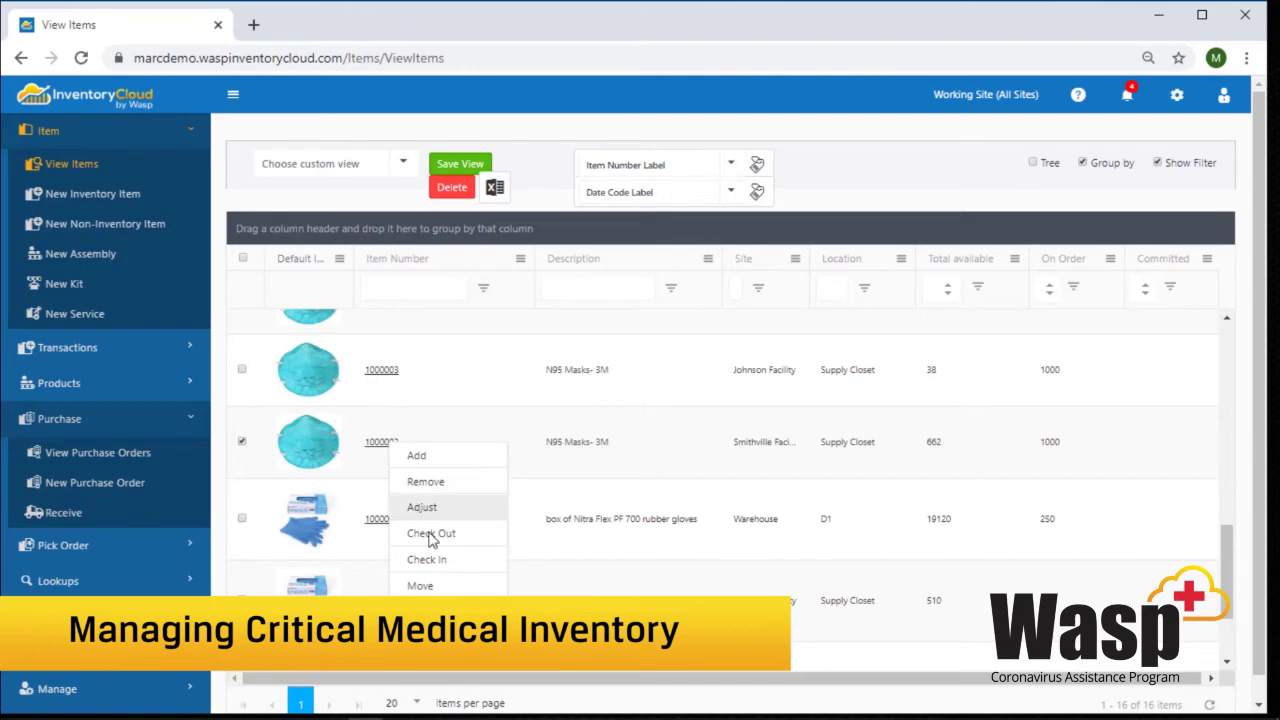
click(440, 585)
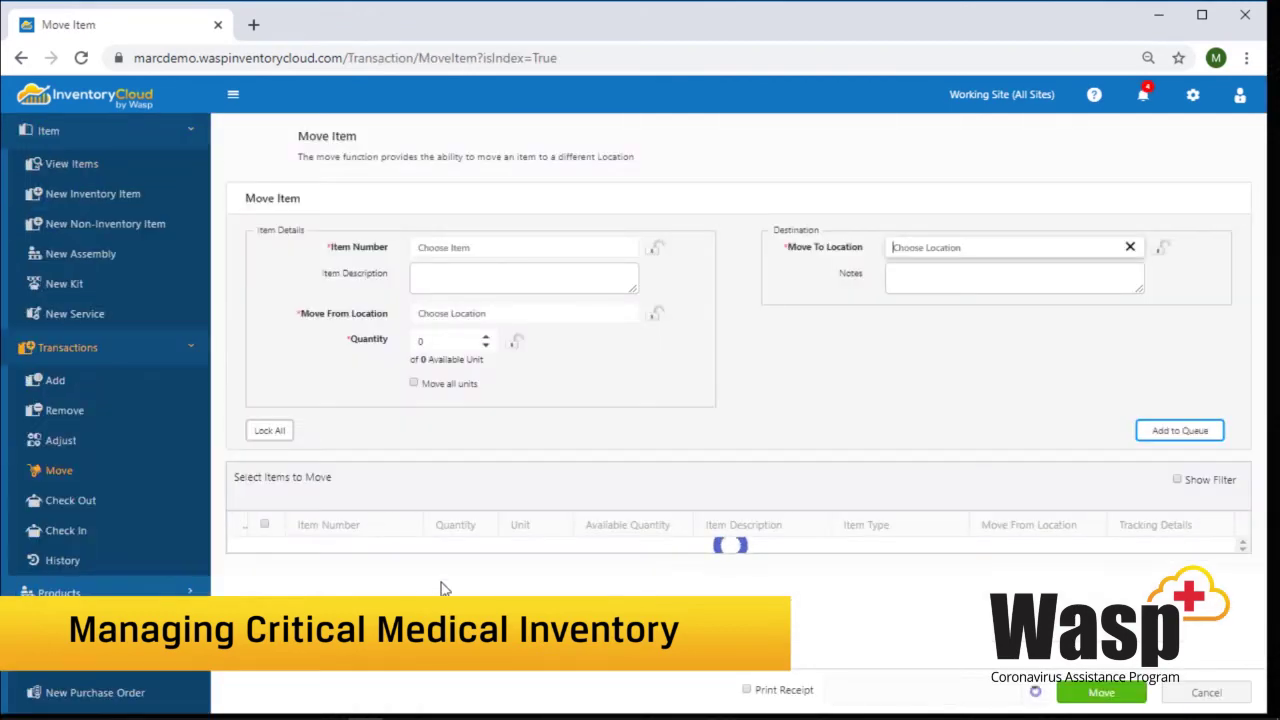
click(435, 555)
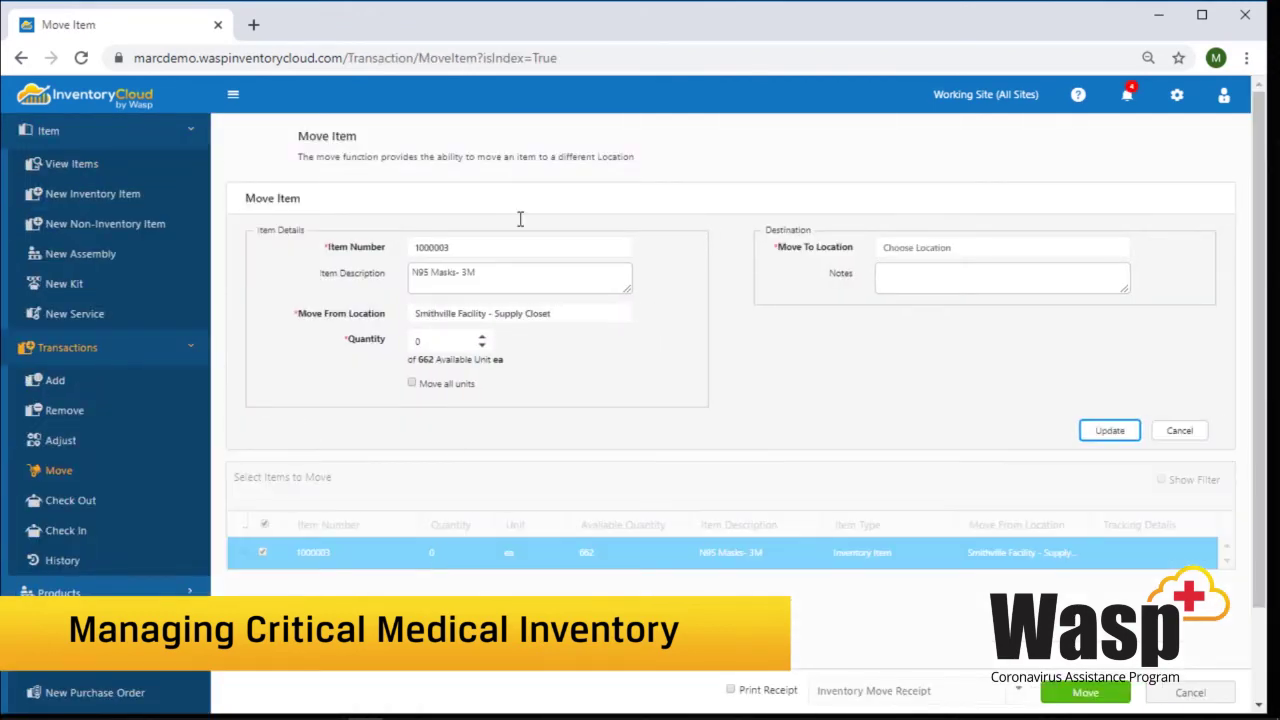
double_click(440, 345)
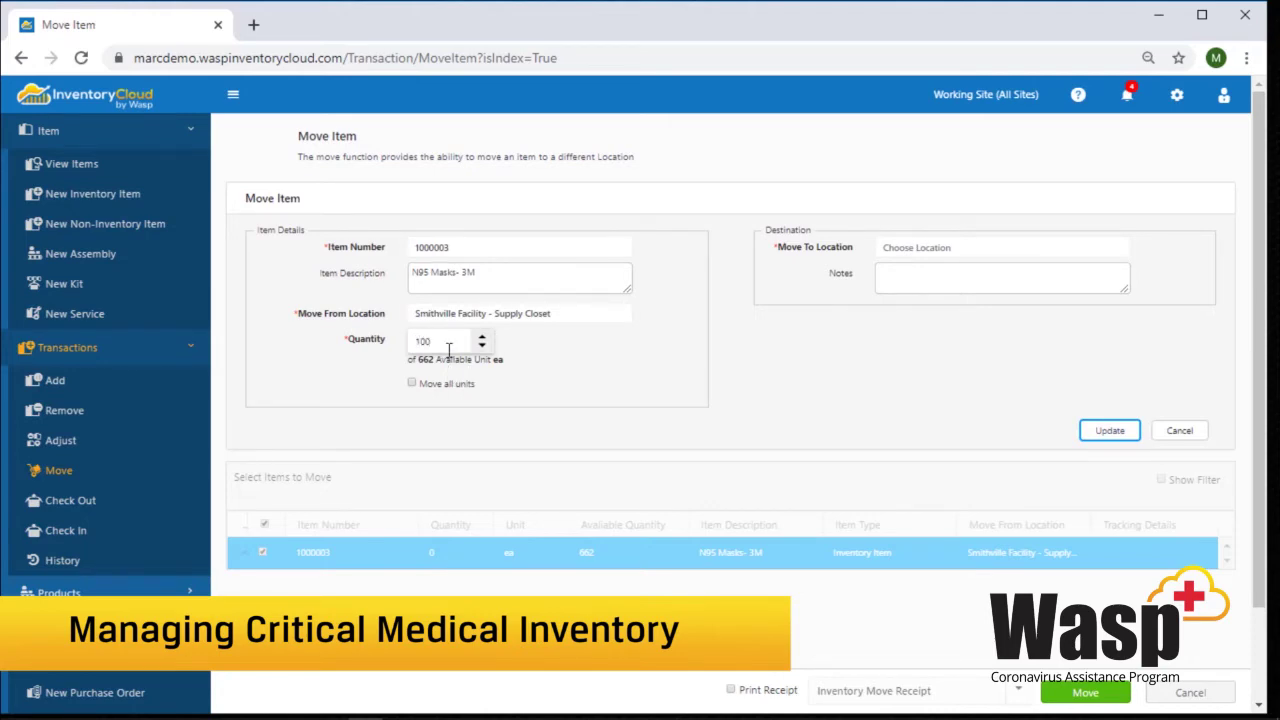
click(956, 252)
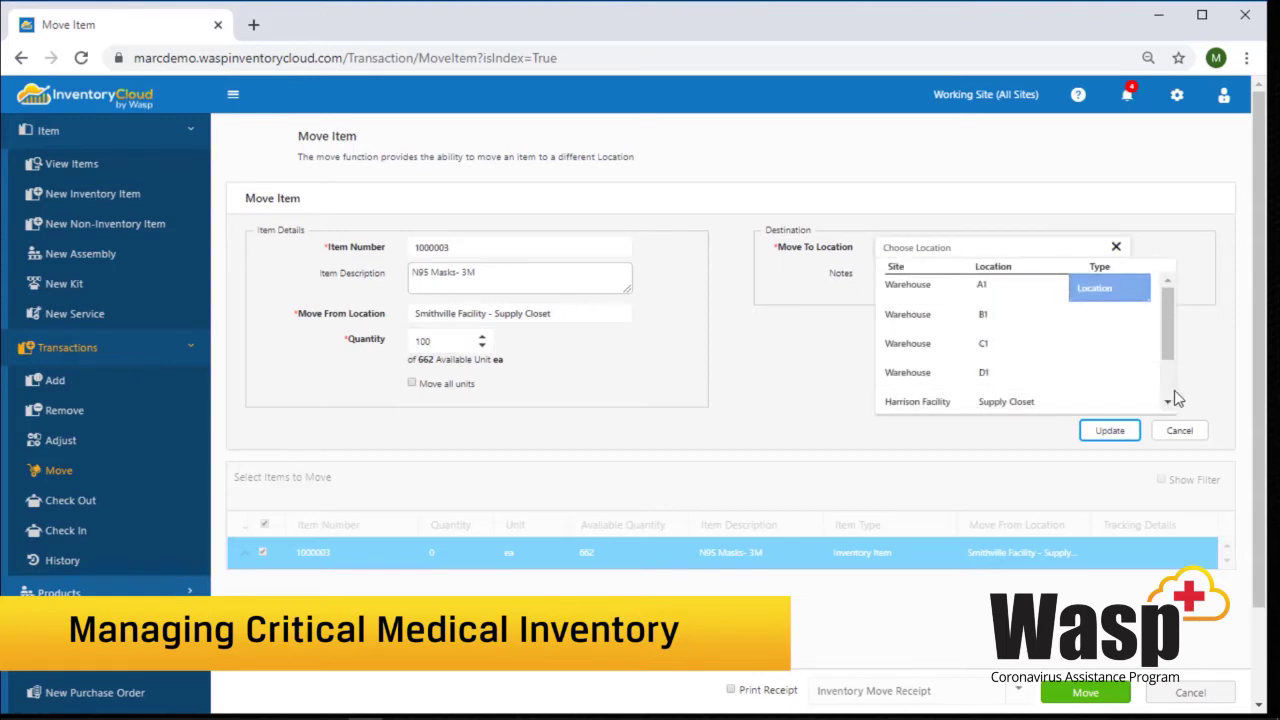
click(1098, 403)
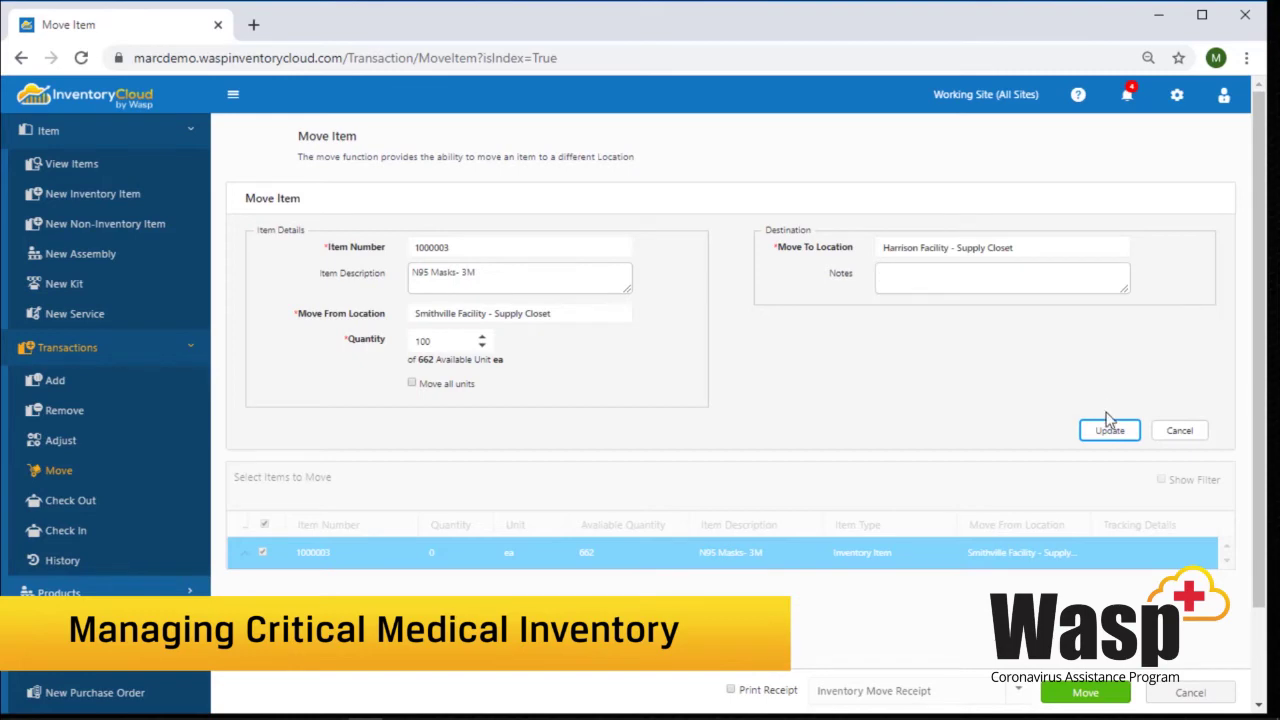
click(1110, 432)
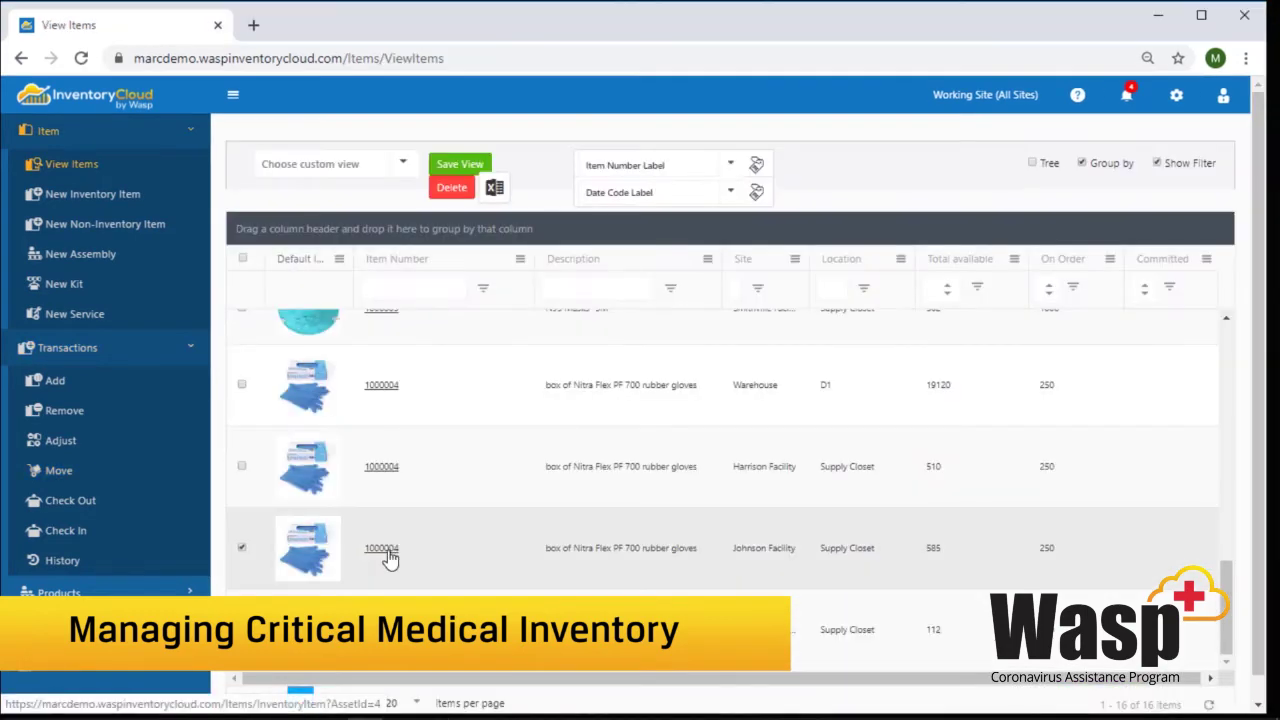
- Set up a removal of 50 boxes of rubber gloves from the Johnson Facility Supply Closet, with Oncology as the customer
right_click(386, 554)
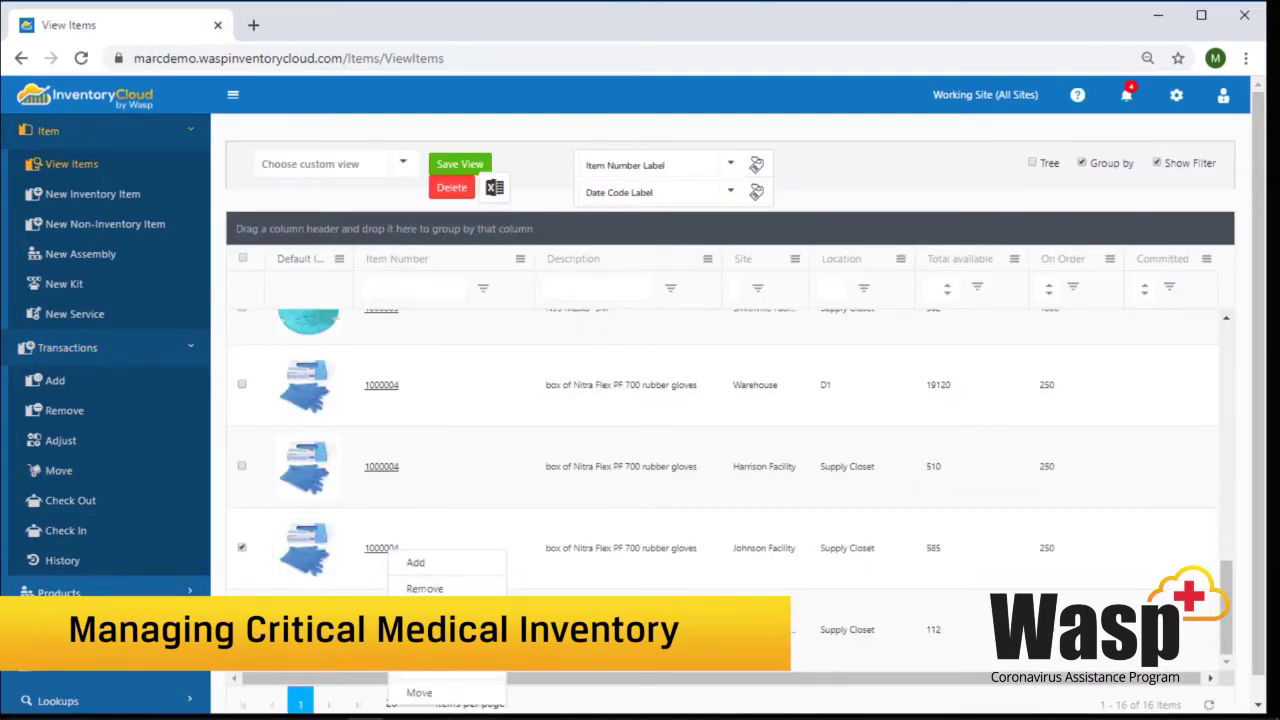
click(415, 588)
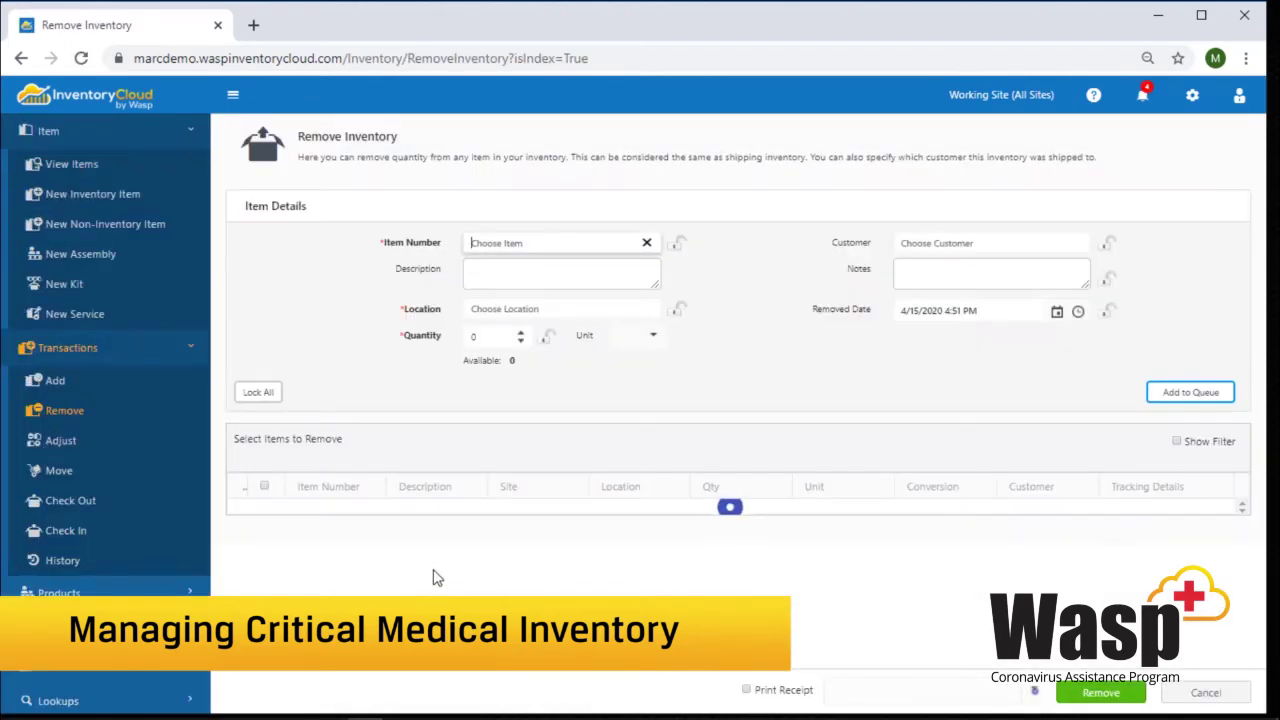
click(444, 521)
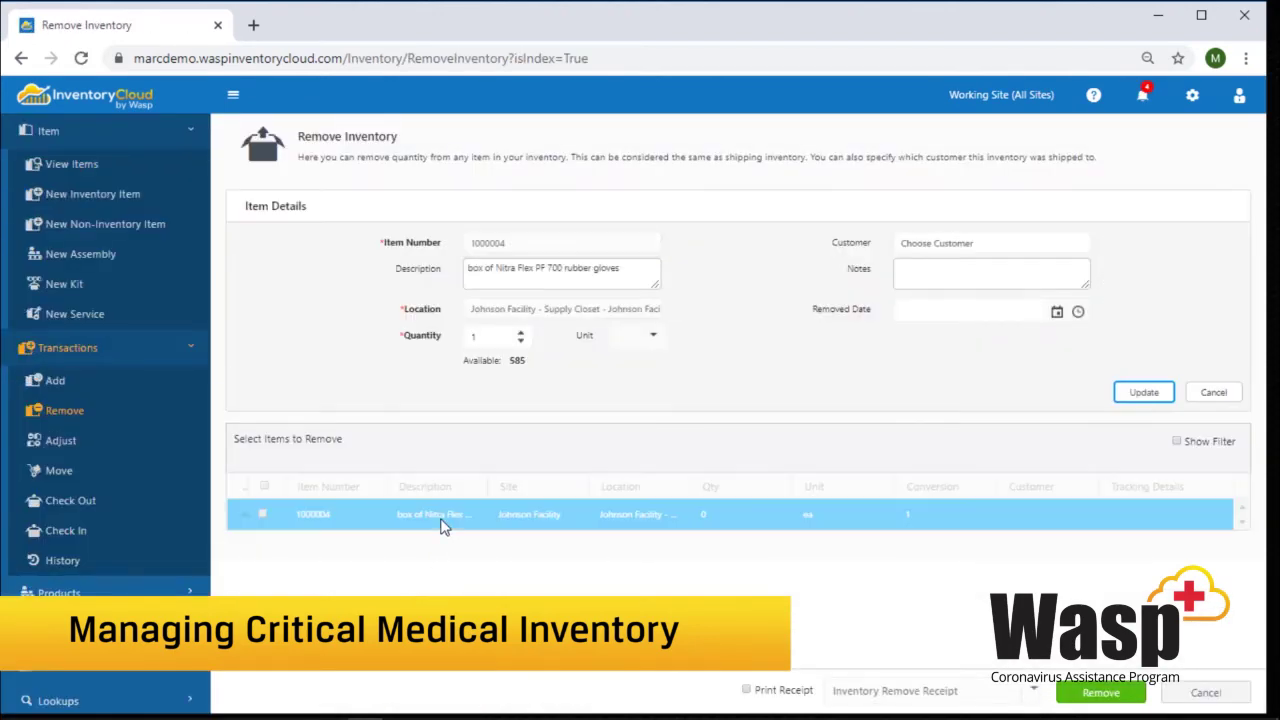
click(493, 345)
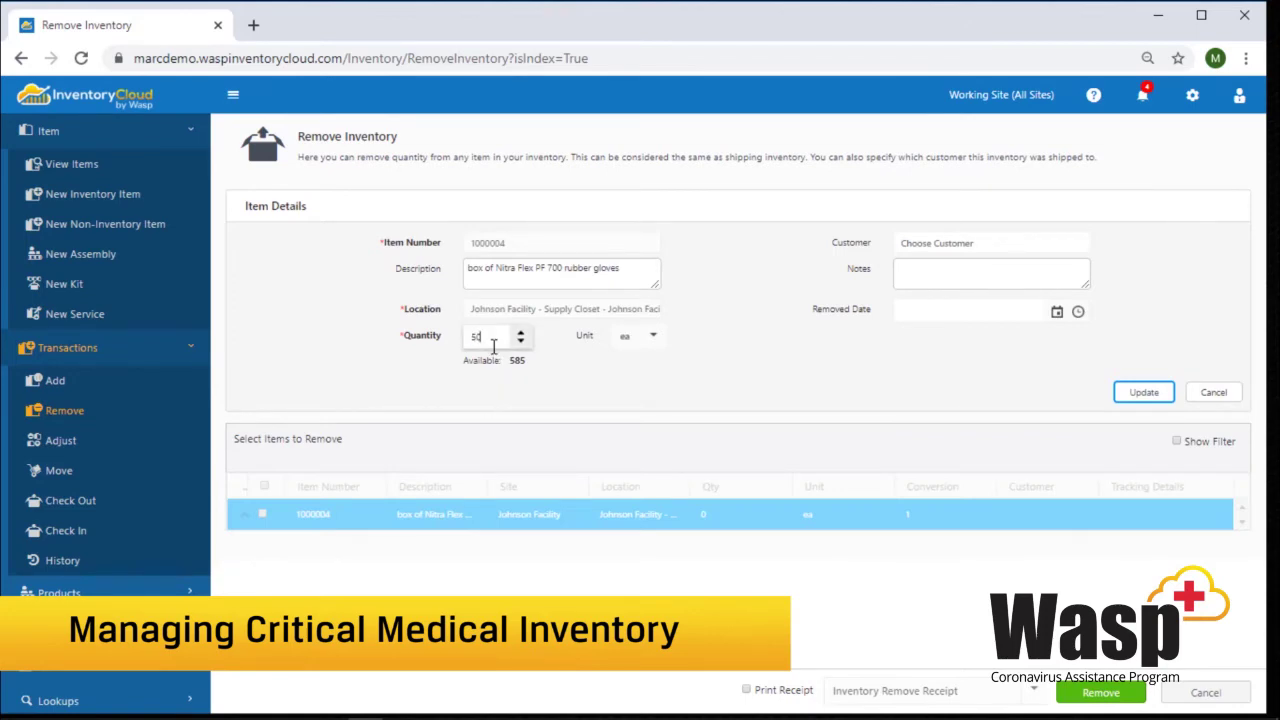
click(961, 244)
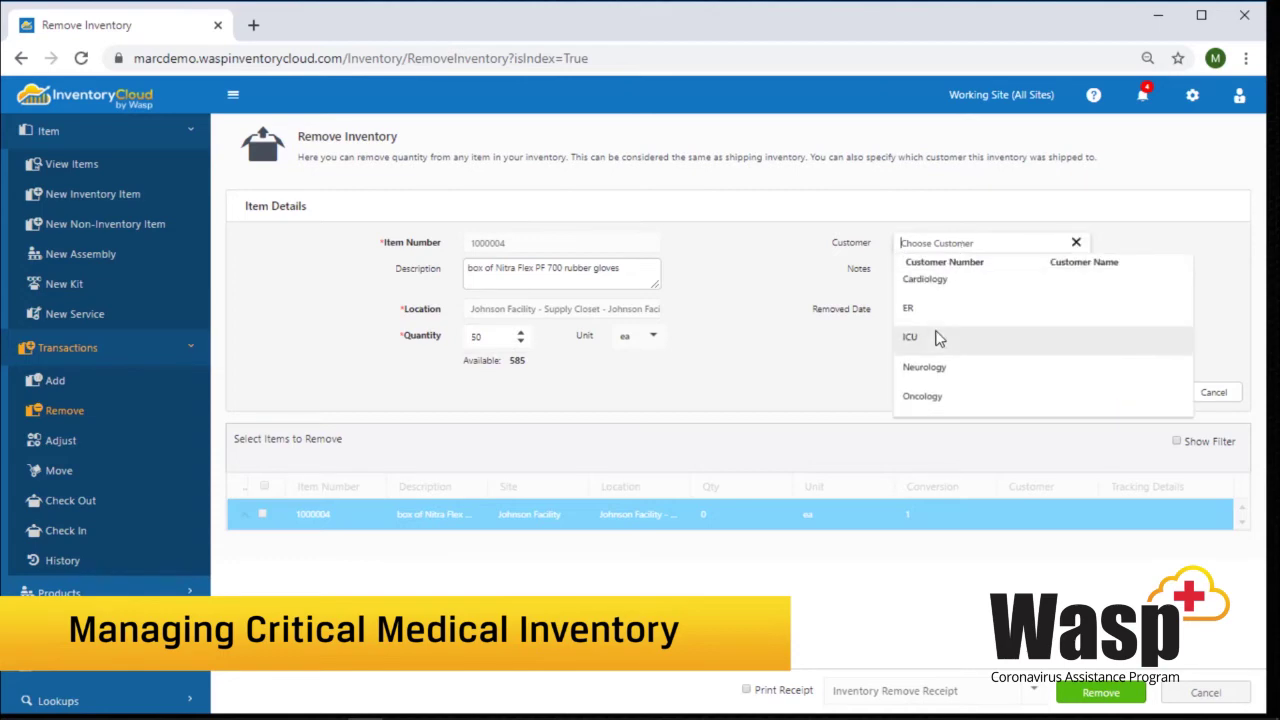
click(926, 395)
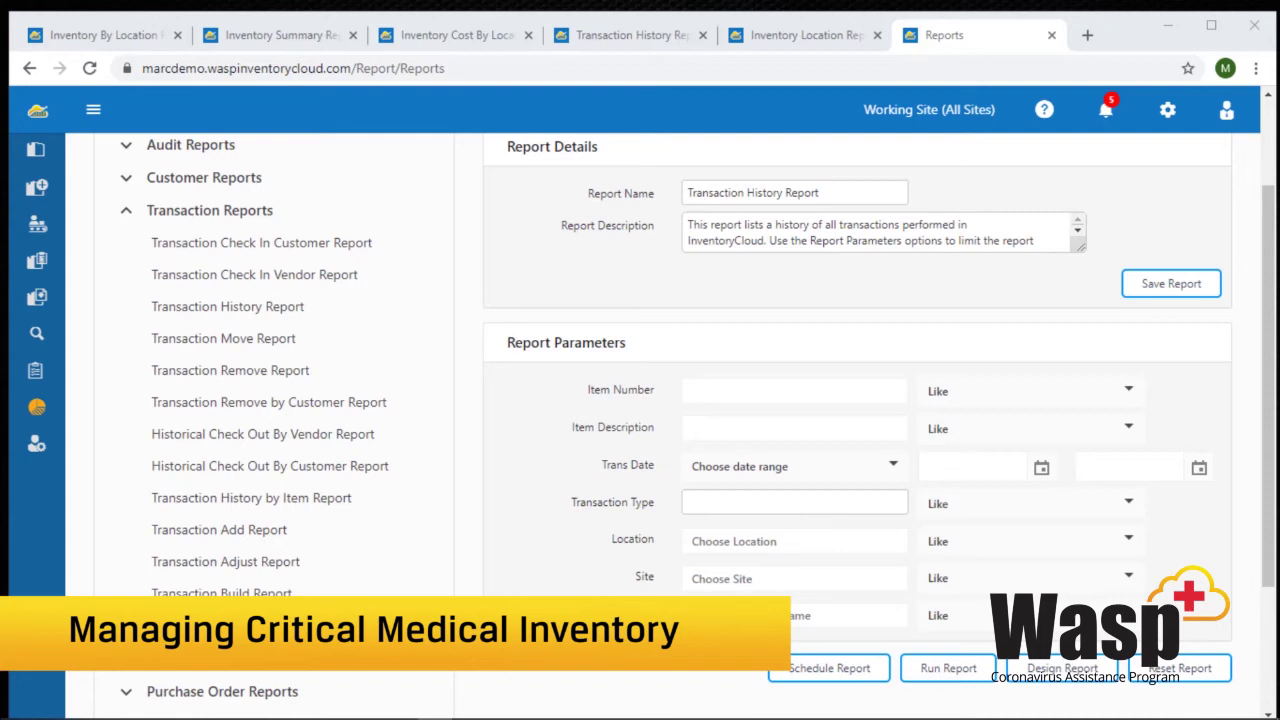
- View the Inventory Summary Report and the Inventory By Location Report
click(303, 40)
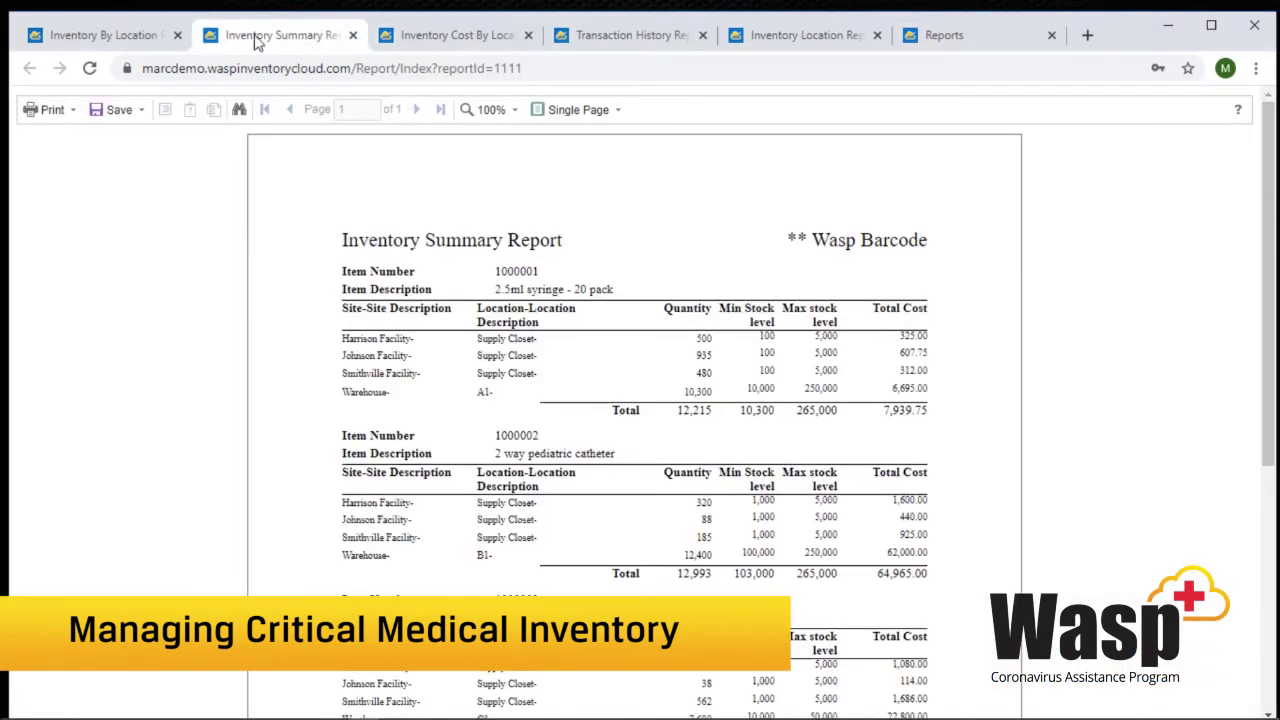
click(115, 40)
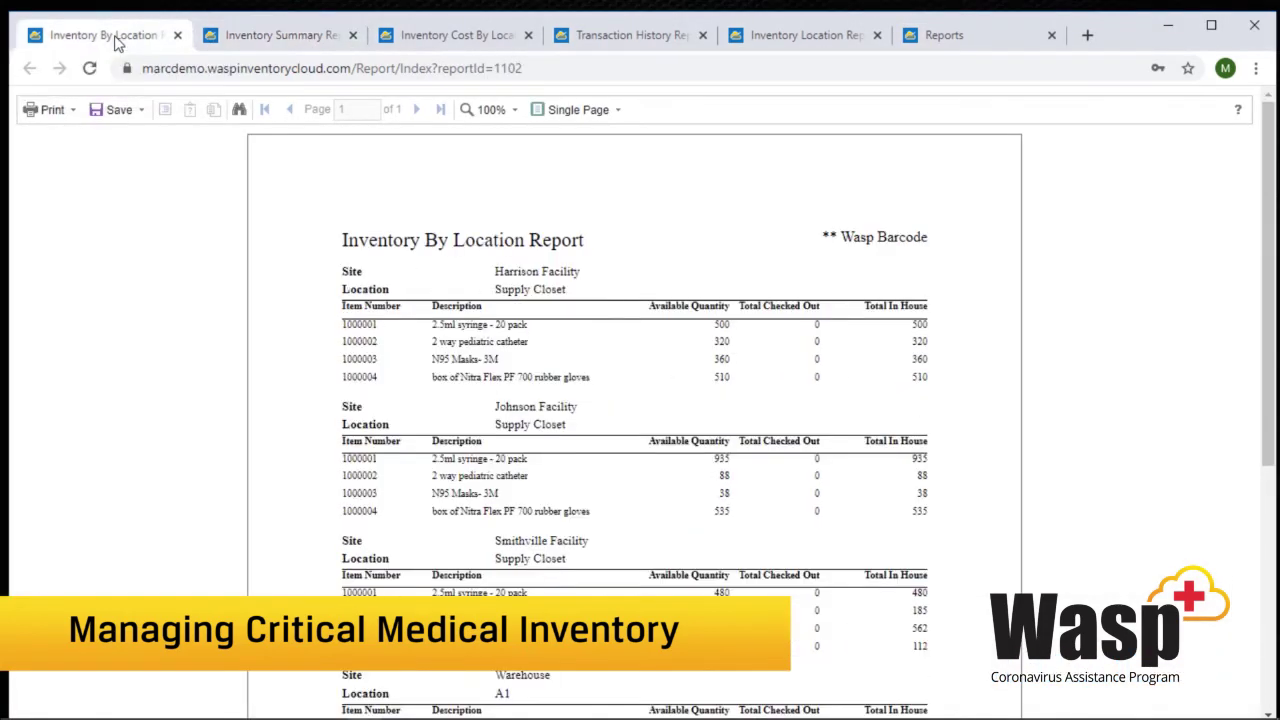
- View the Inventory Cost By Location, Transaction History and Inventory Location reports
click(489, 38)
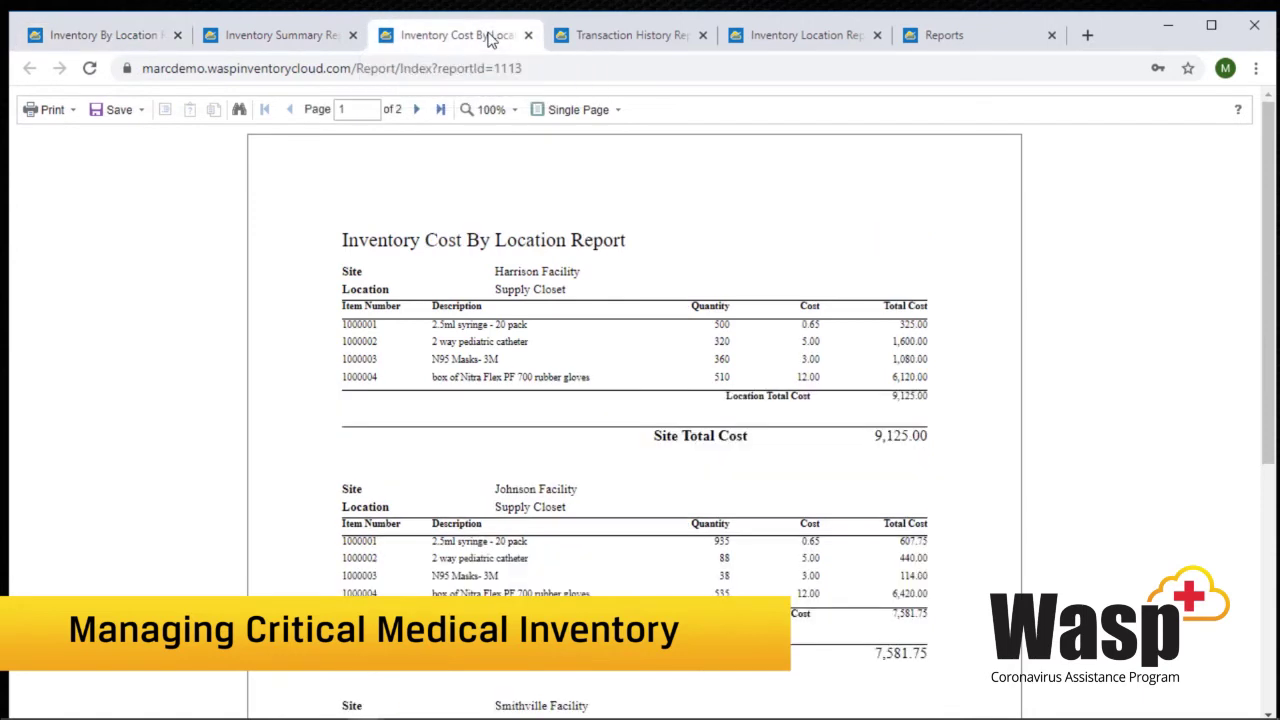
click(631, 38)
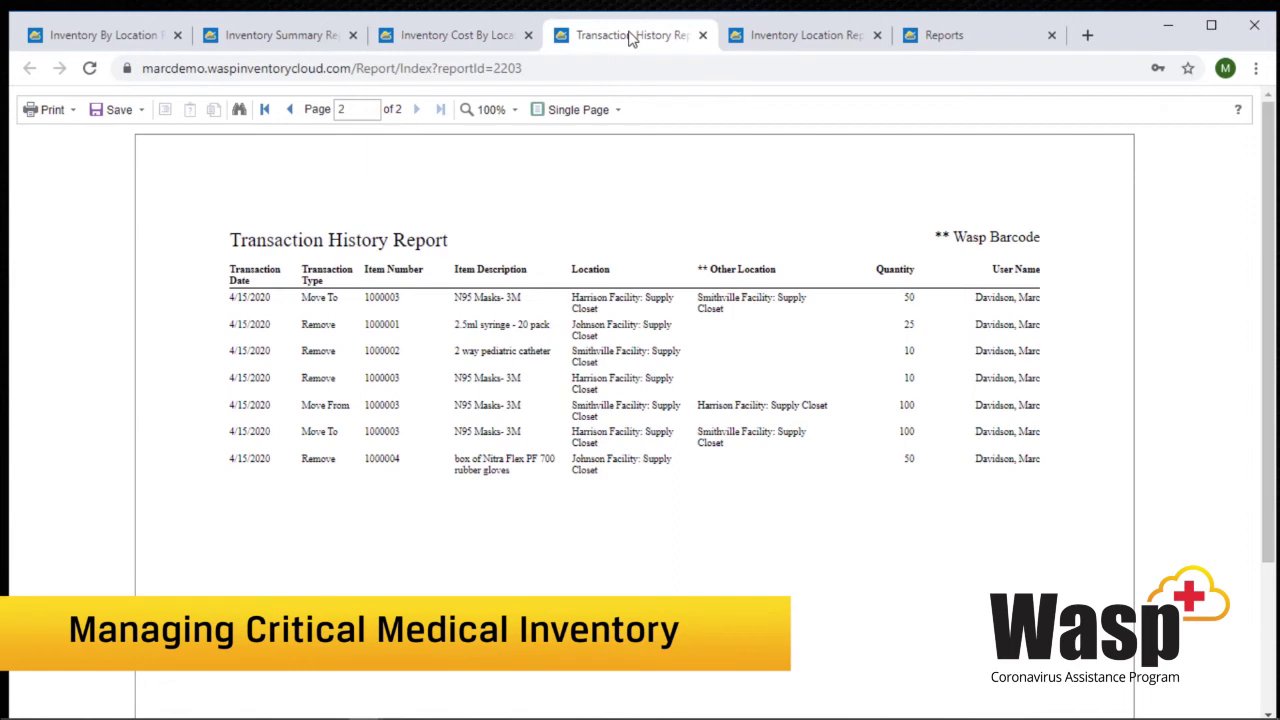
click(783, 40)
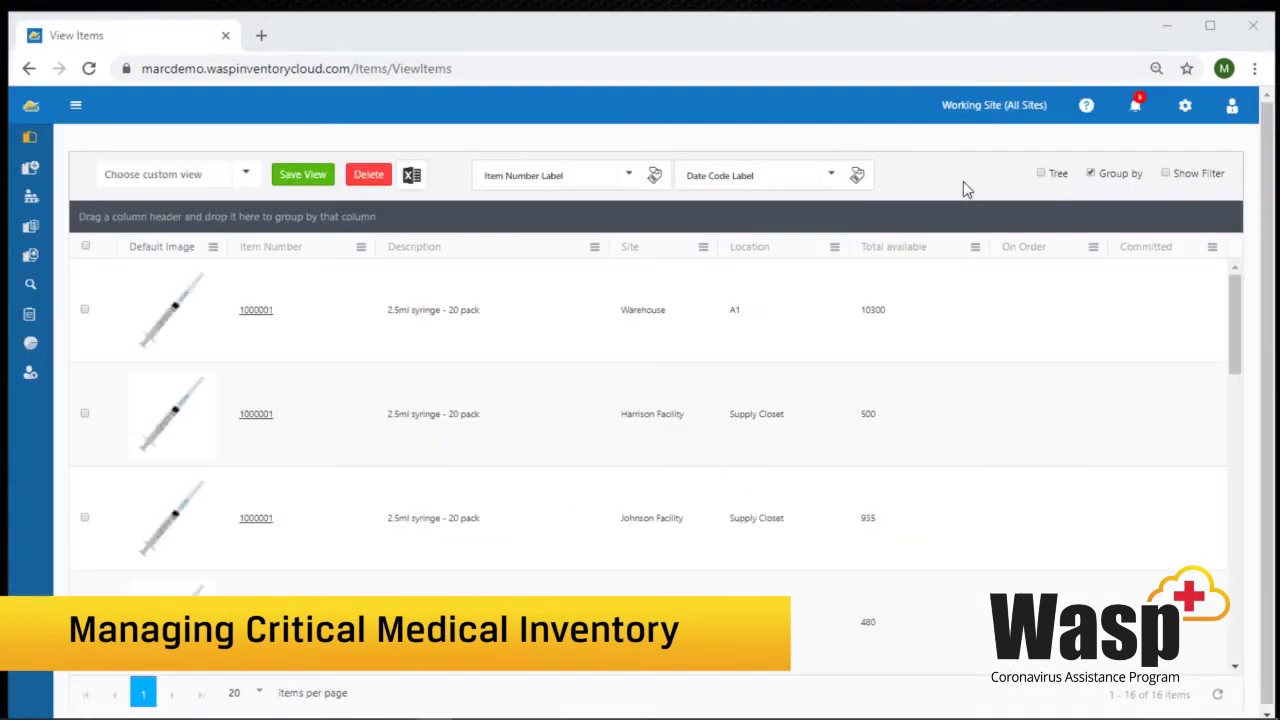
- Check the available columns for the item list and move the Description column ahead of the Item Number column
click(704, 252)
mouse_move(716, 289)
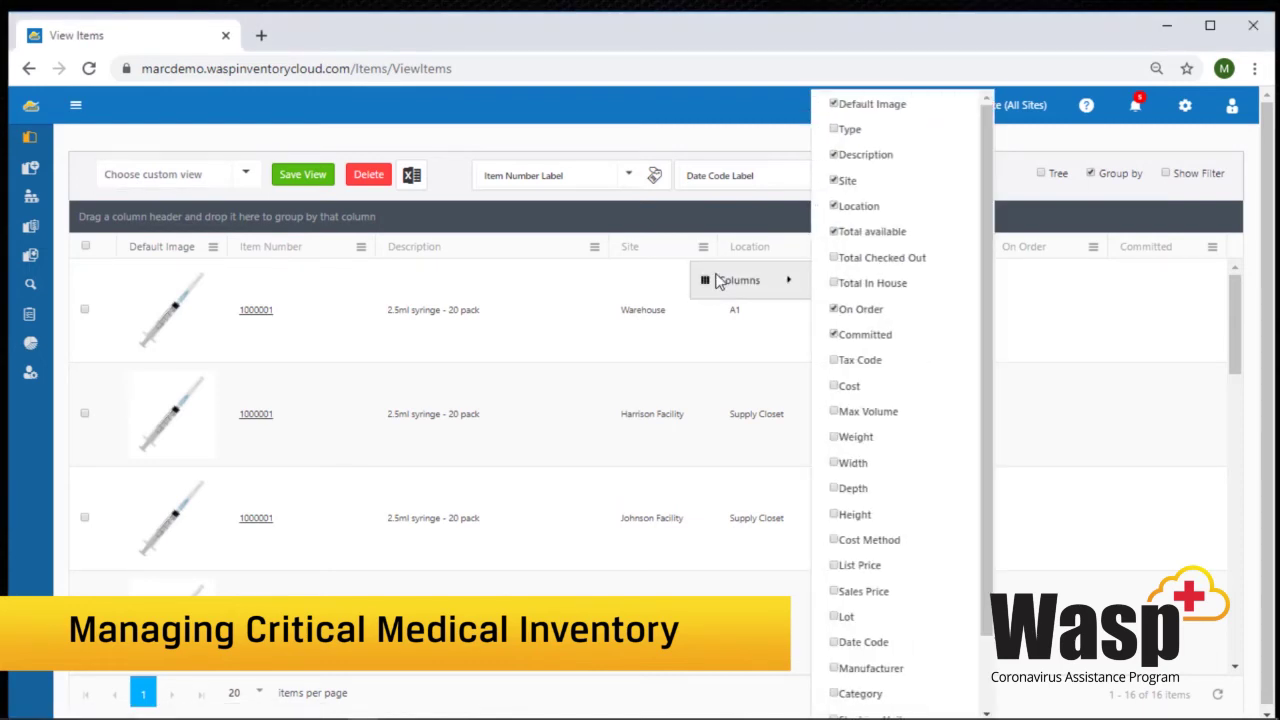
click(716, 229)
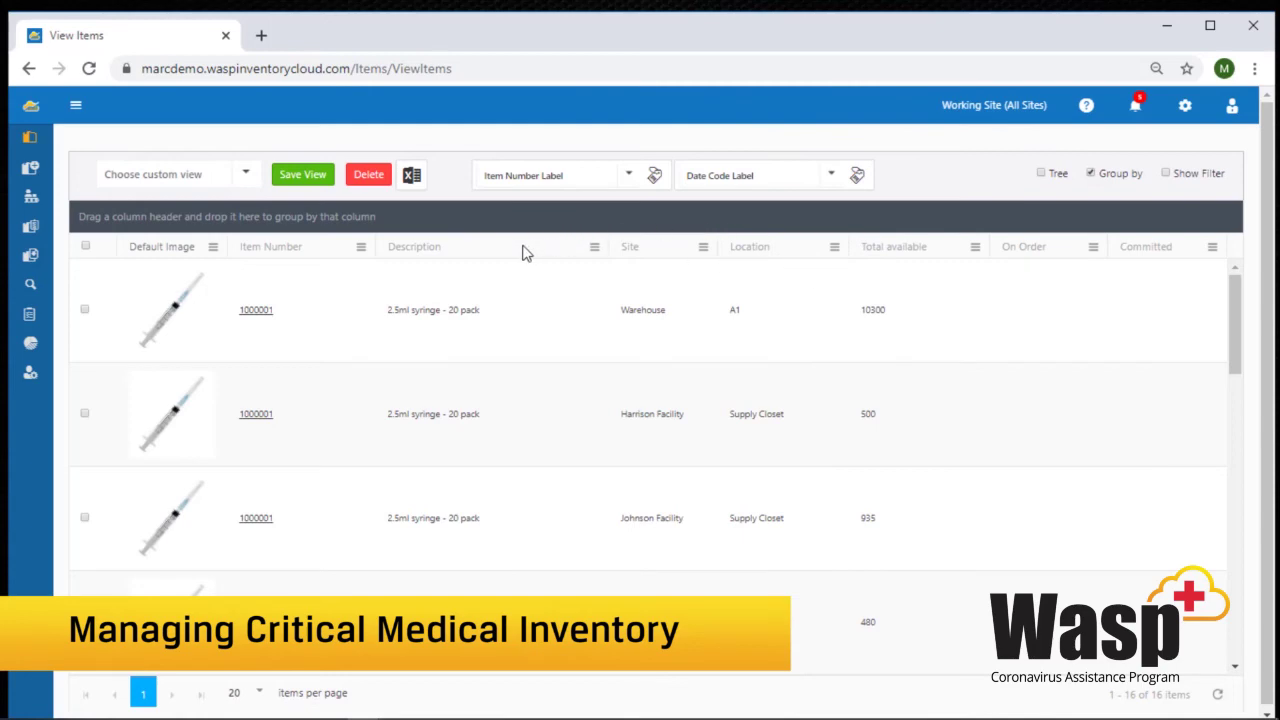
drag(463, 254, 252, 250)
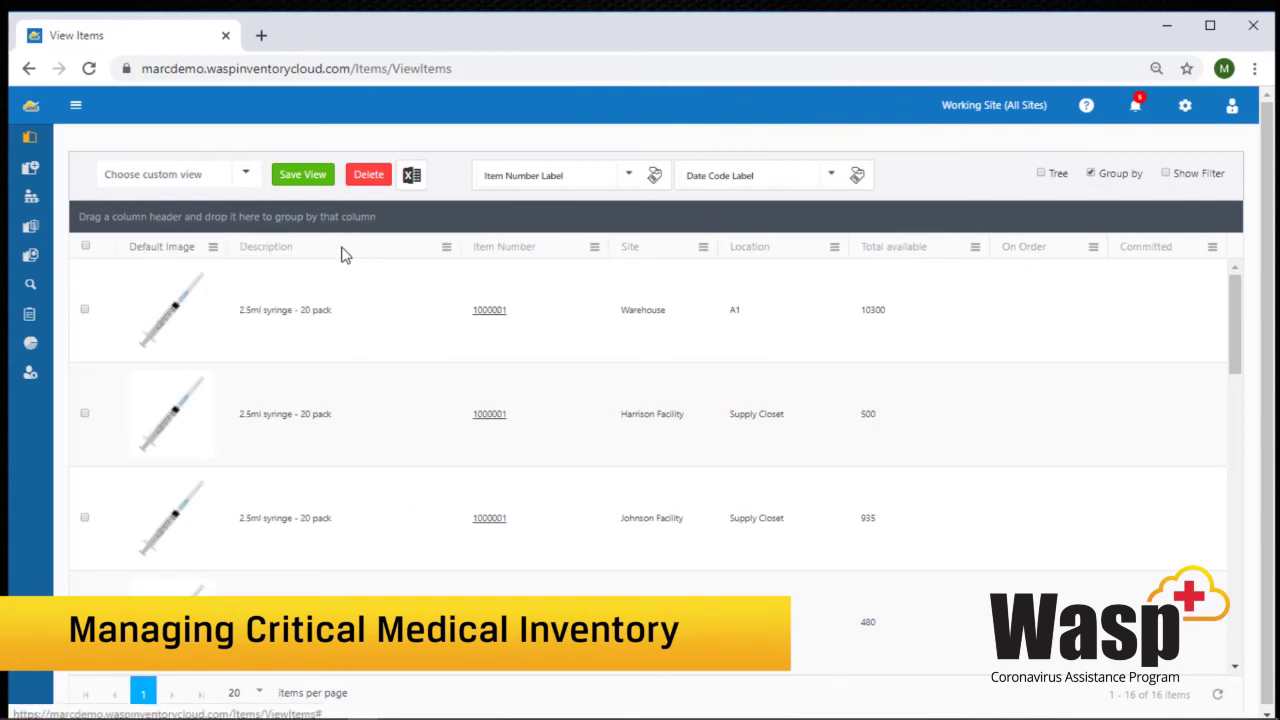
- Apply the Site View custom view to the item list and look through the items grouped by site
click(246, 175)
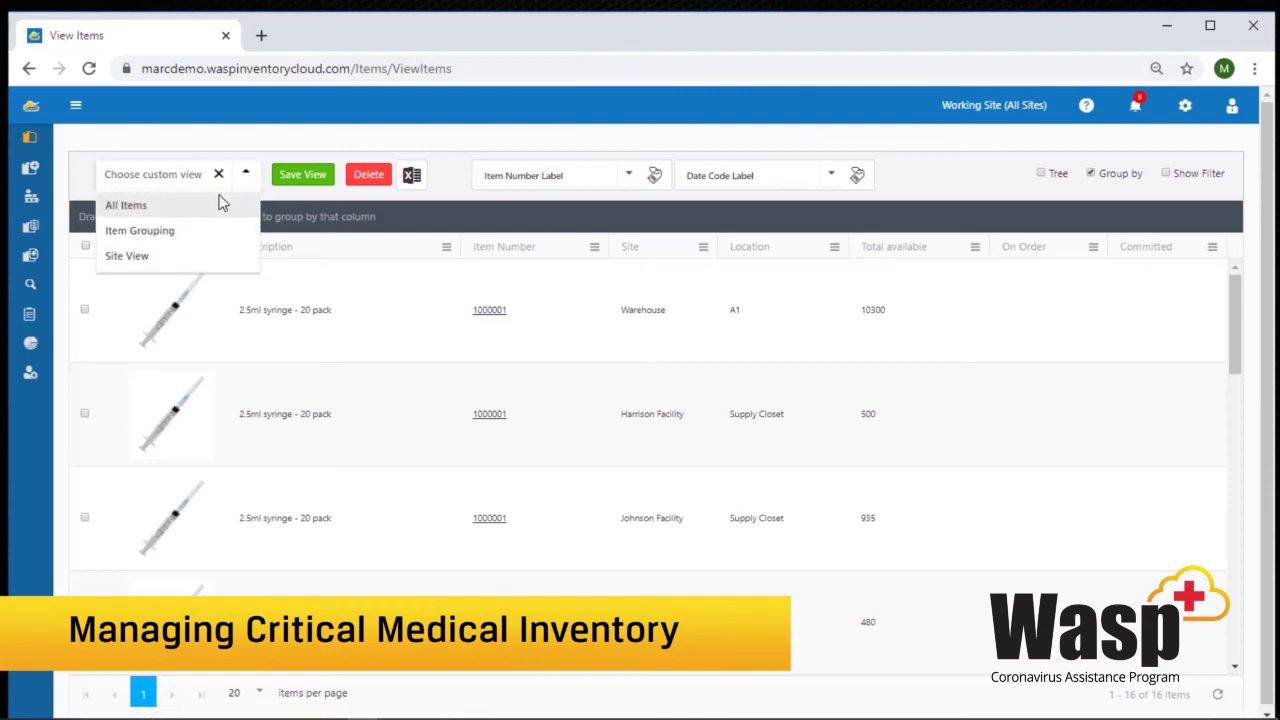
click(159, 257)
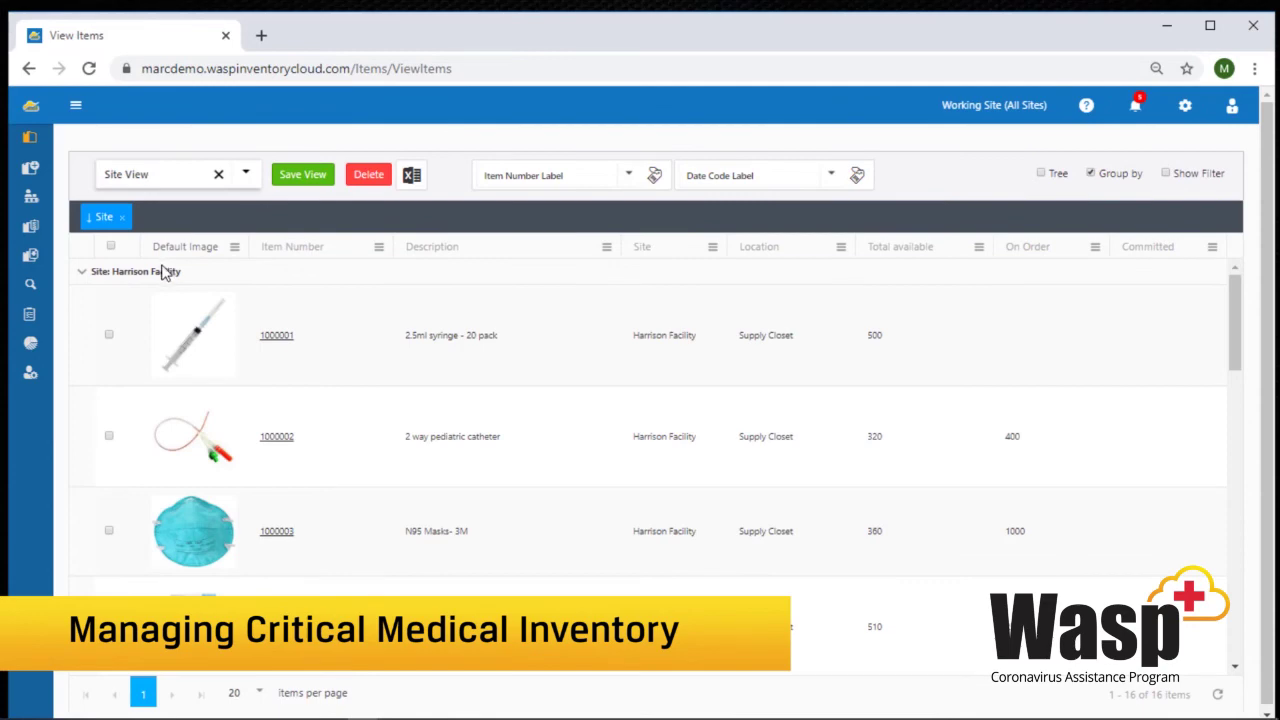
drag(1240, 353, 1265, 643)
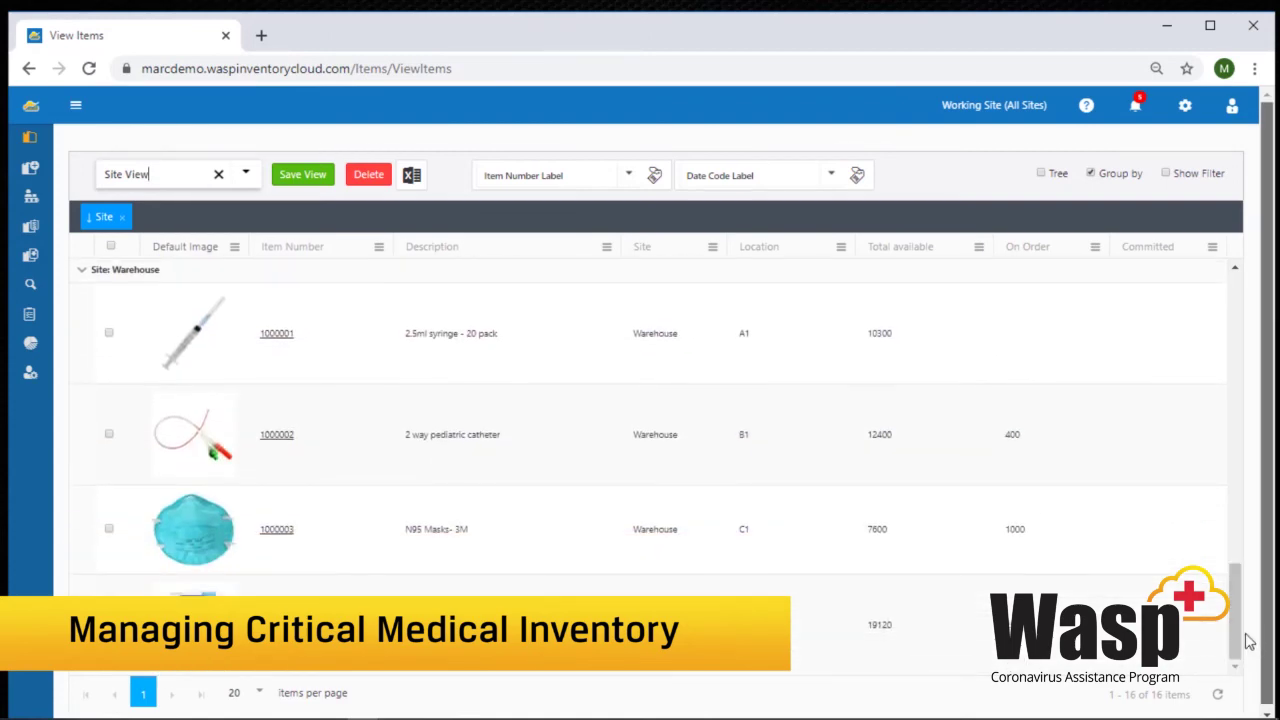
drag(1236, 620, 1200, 173)
- Filter the item list by the description N95 Masks- 3M to review its stock at each site, and clear the filter
click(1197, 173)
click(431, 276)
text(mas)
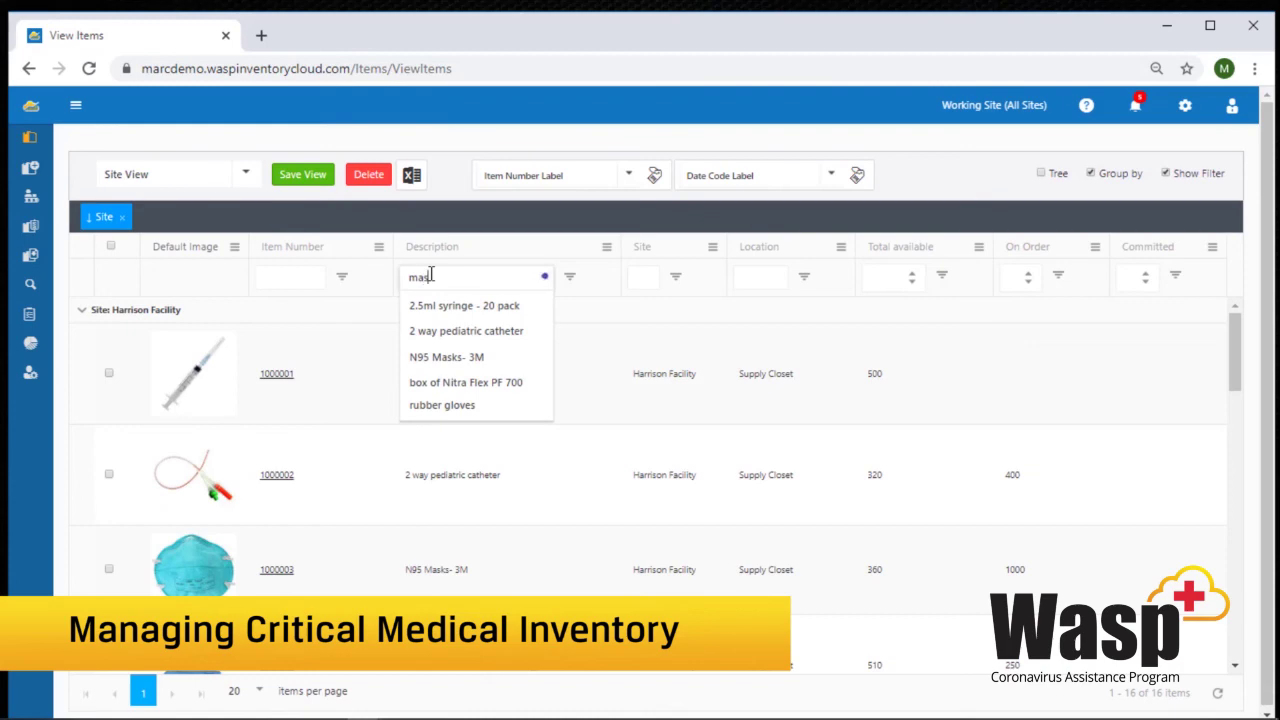
text(ks)
click(436, 308)
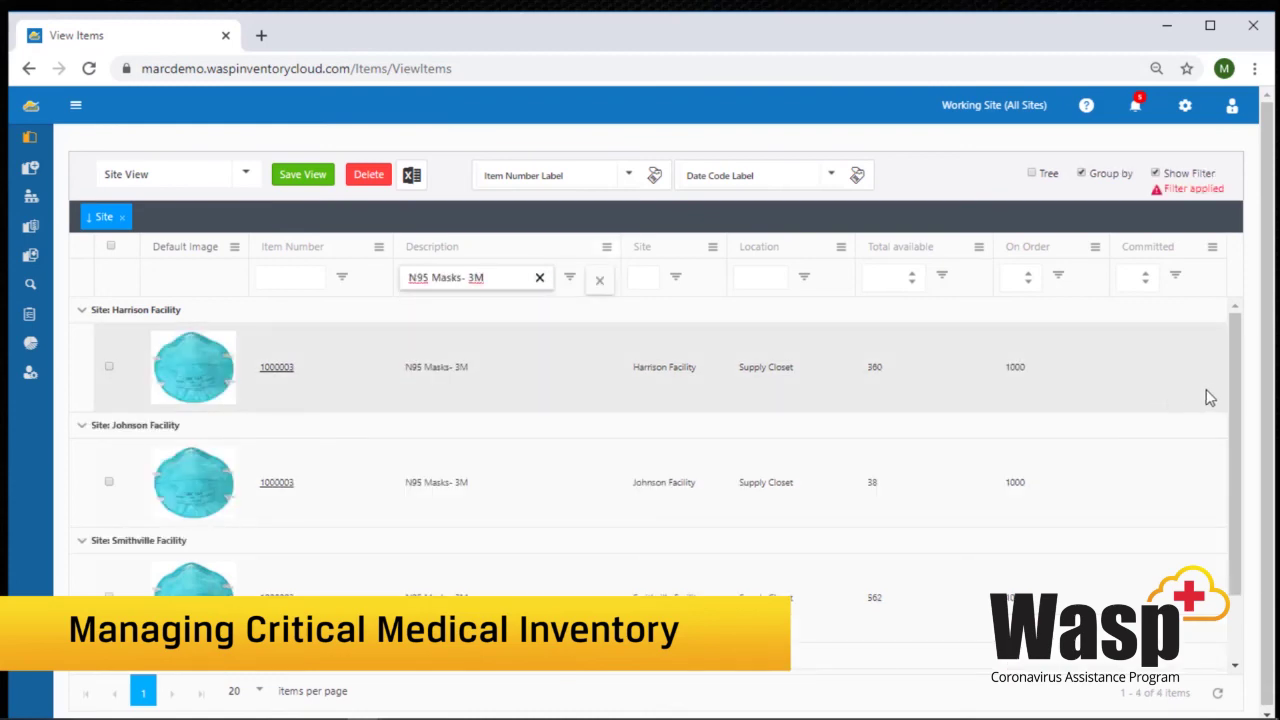
scroll(1231, 392, down, 2)
scroll(1231, 392, up, 2)
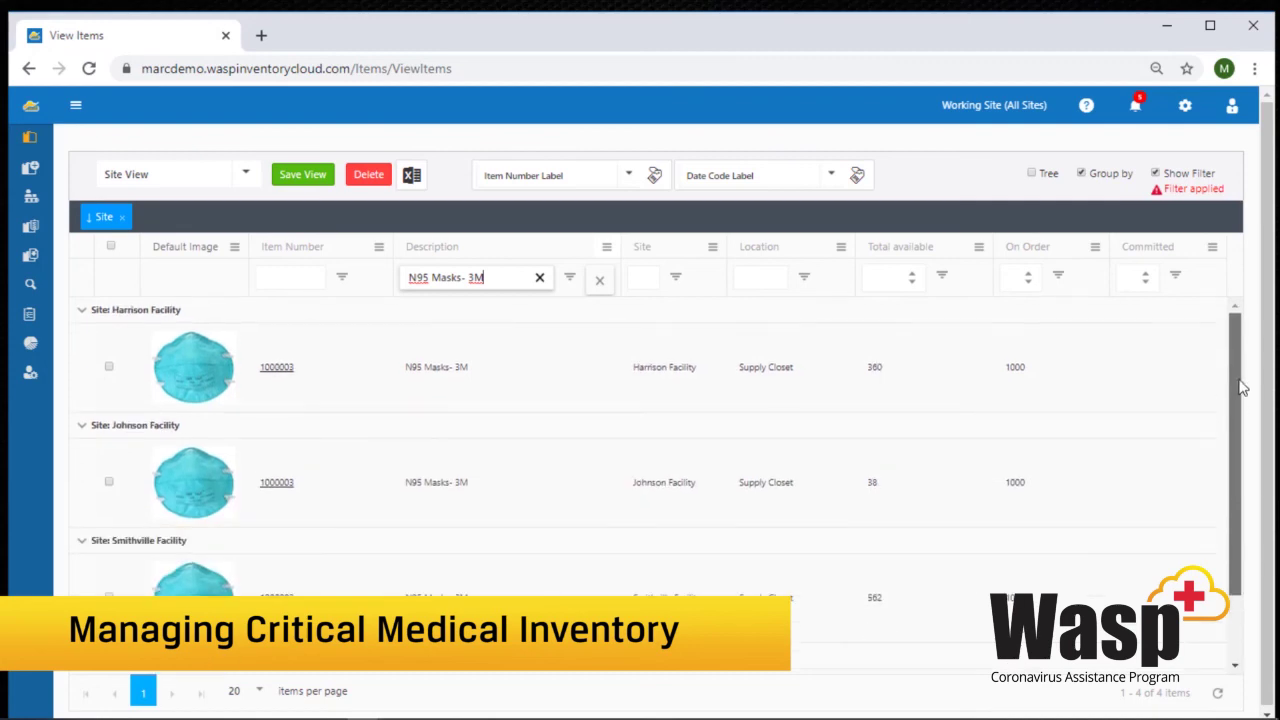
click(600, 281)
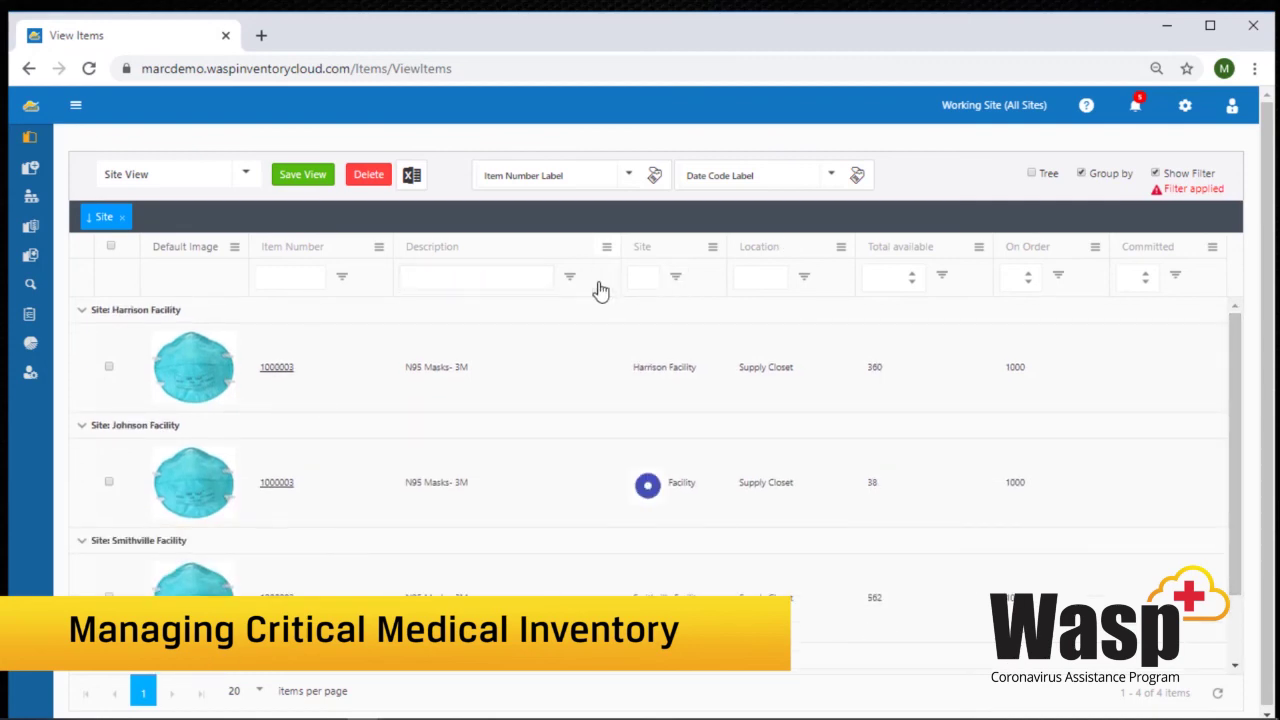